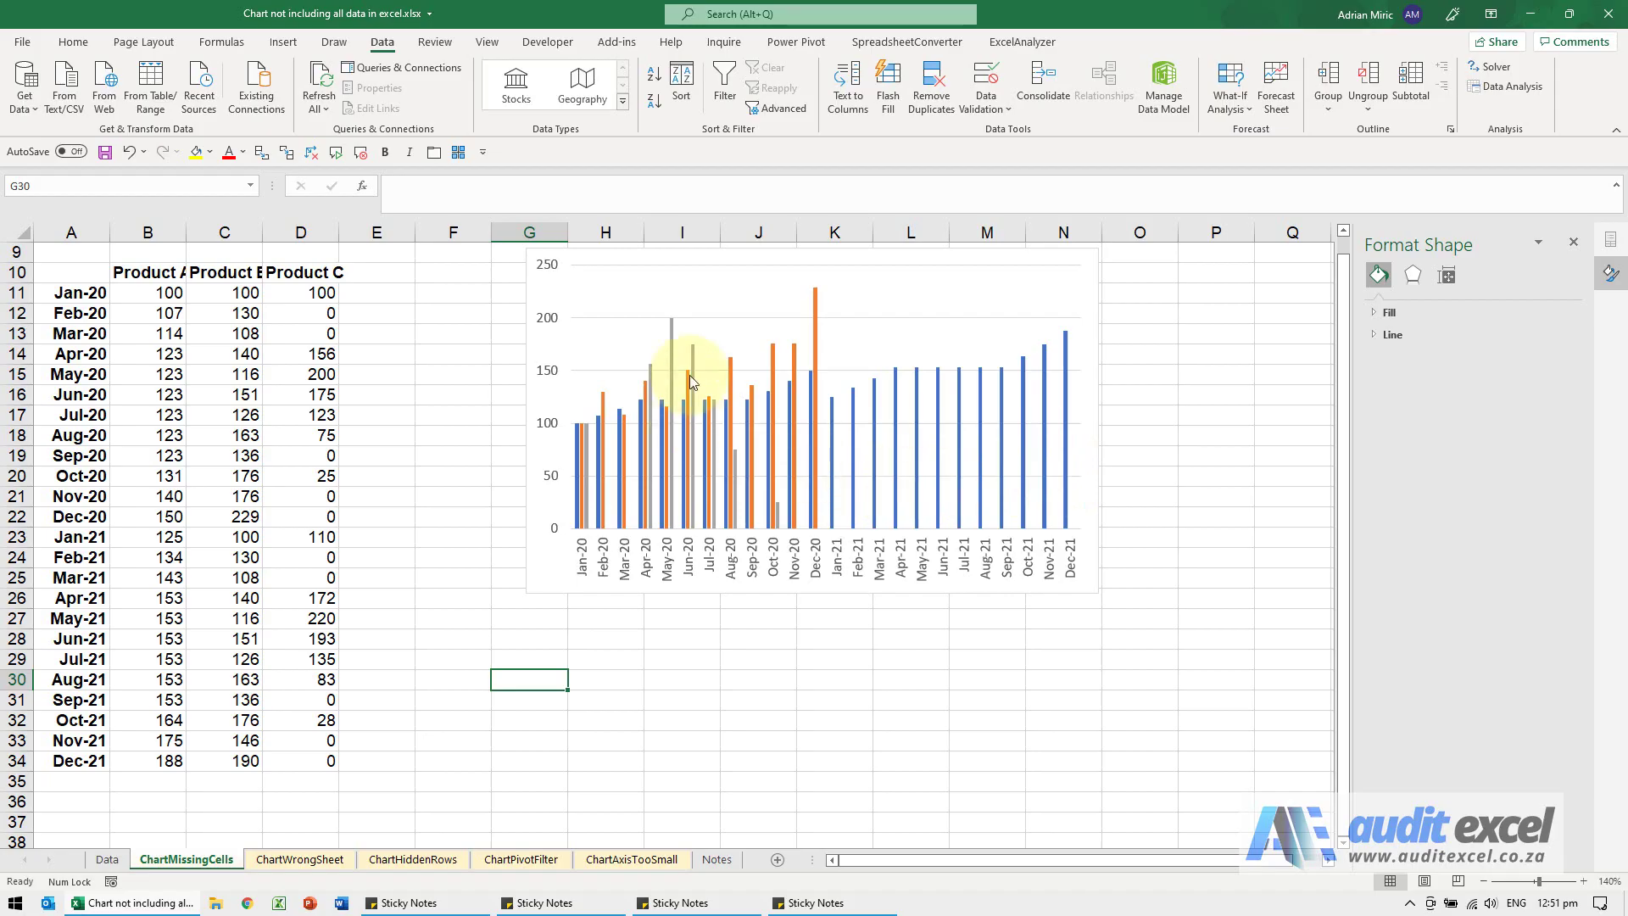
# - Open the chart's Select Data dialog and inspect Product A's series range, which reaches B34
pyautogui.rightClick(711, 287)
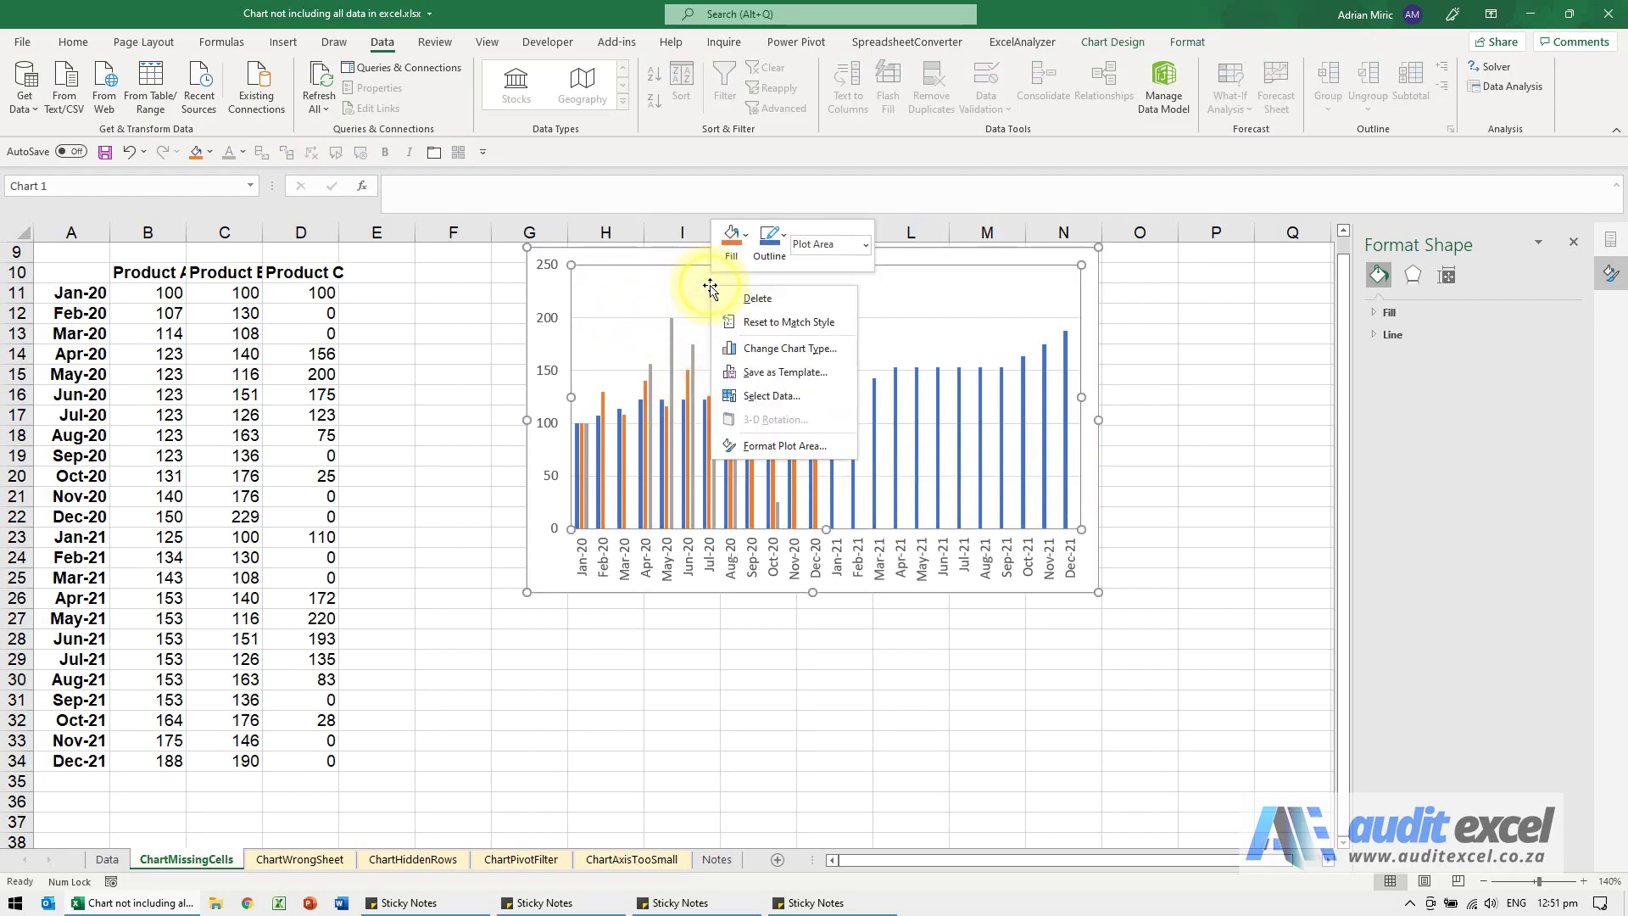
pyautogui.click(788, 395)
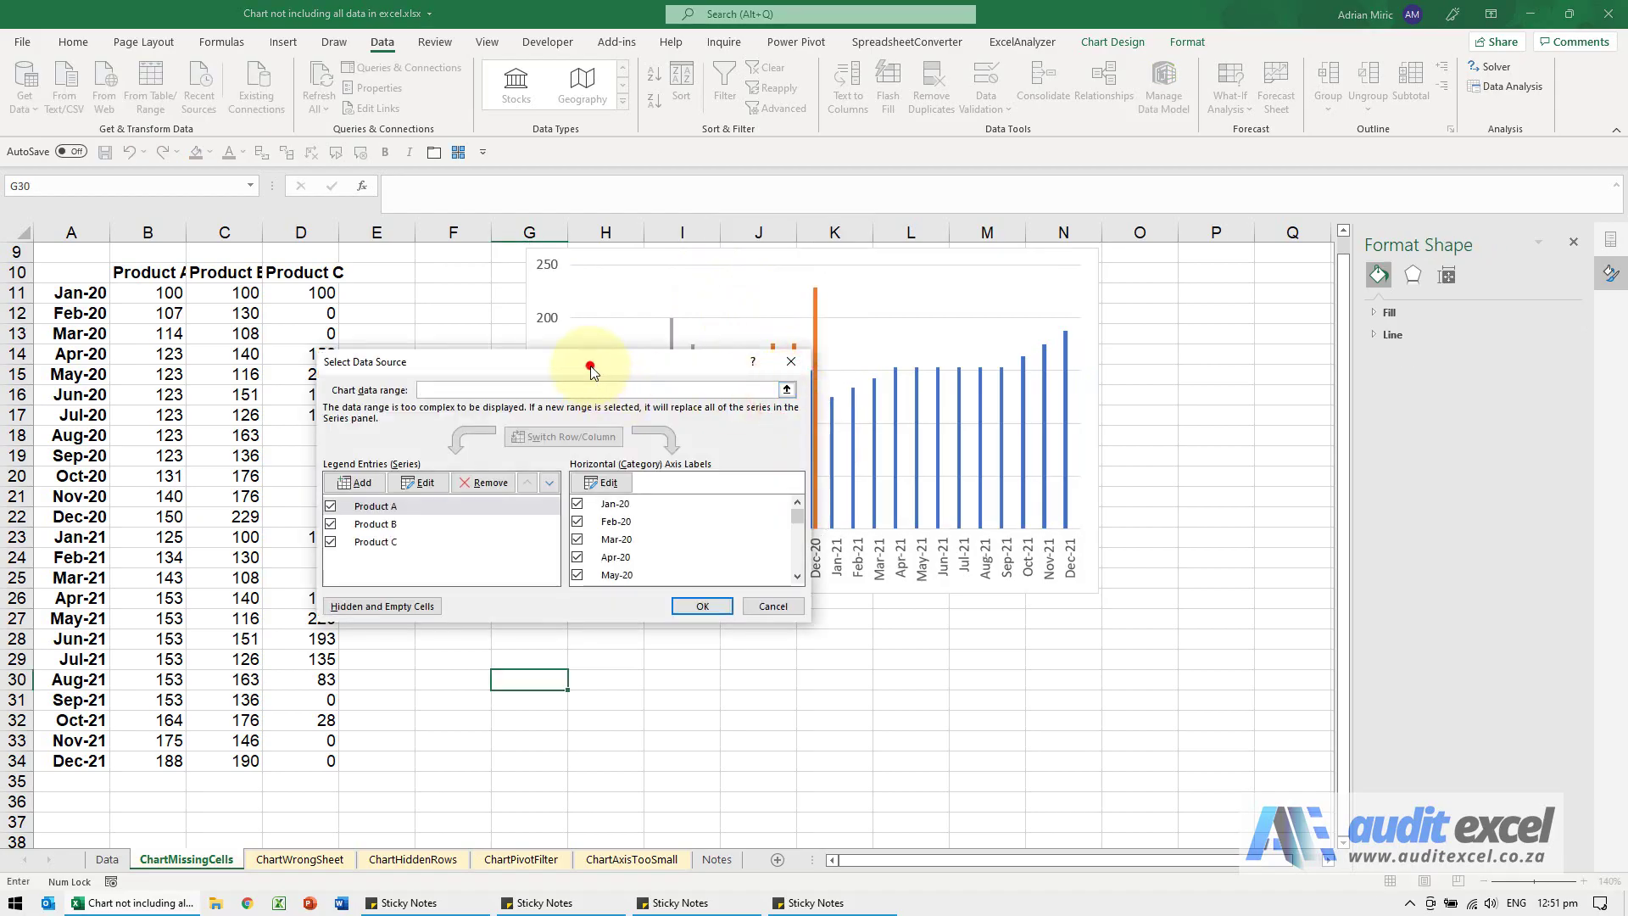
pyautogui.moveTo(591, 366); pyautogui.dragTo(743, 502)
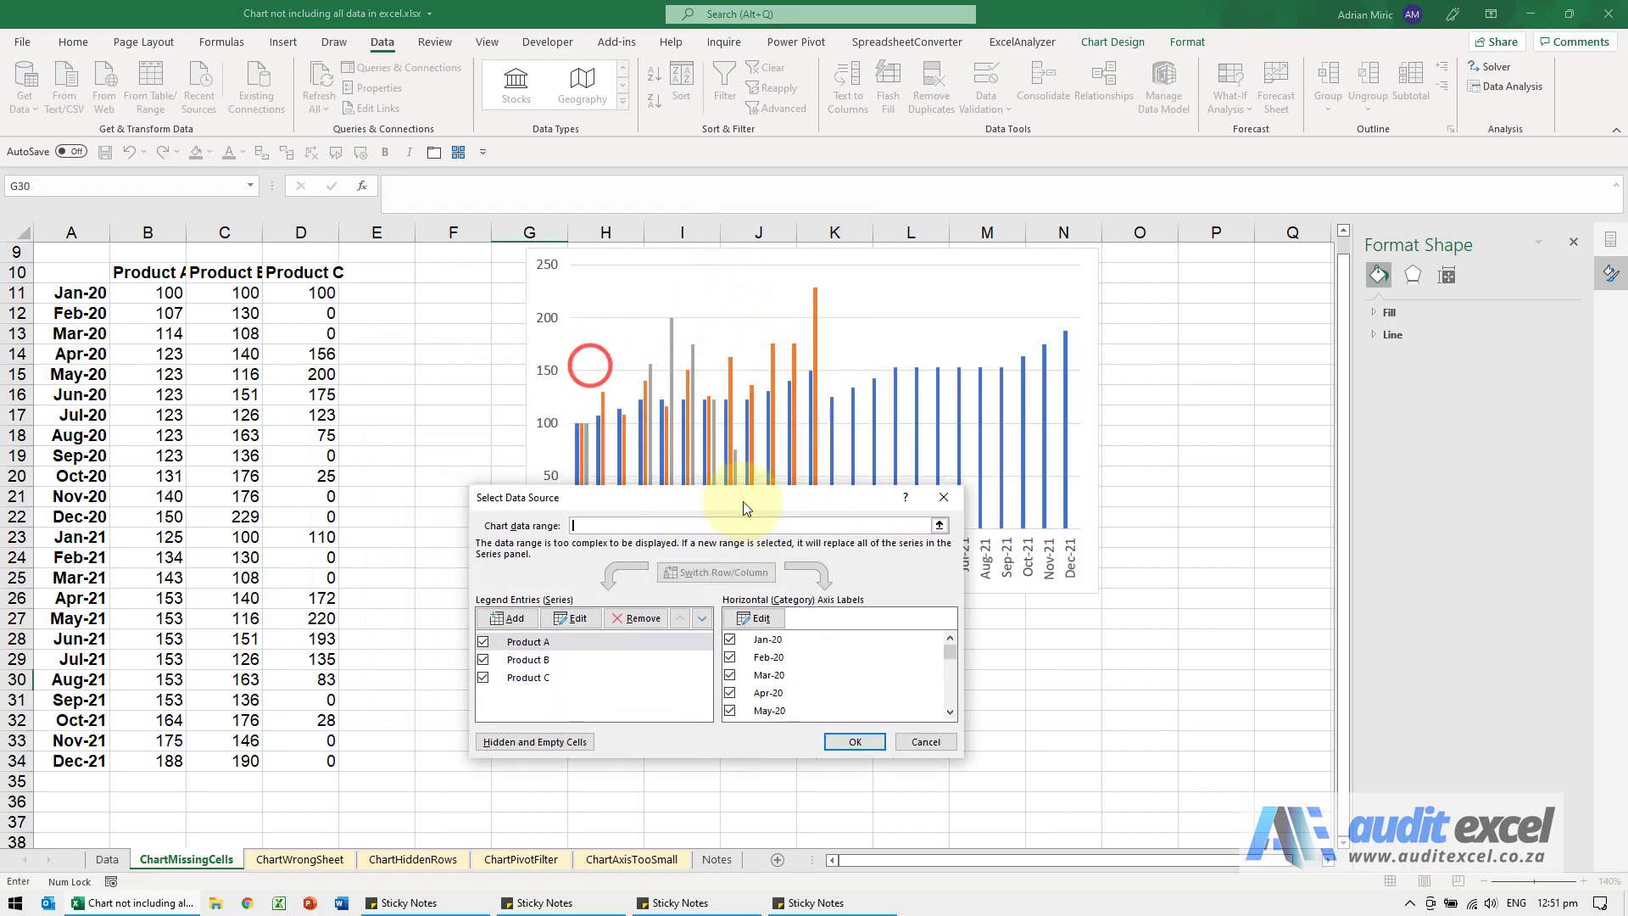
pyautogui.click(544, 646)
pyautogui.click(567, 619)
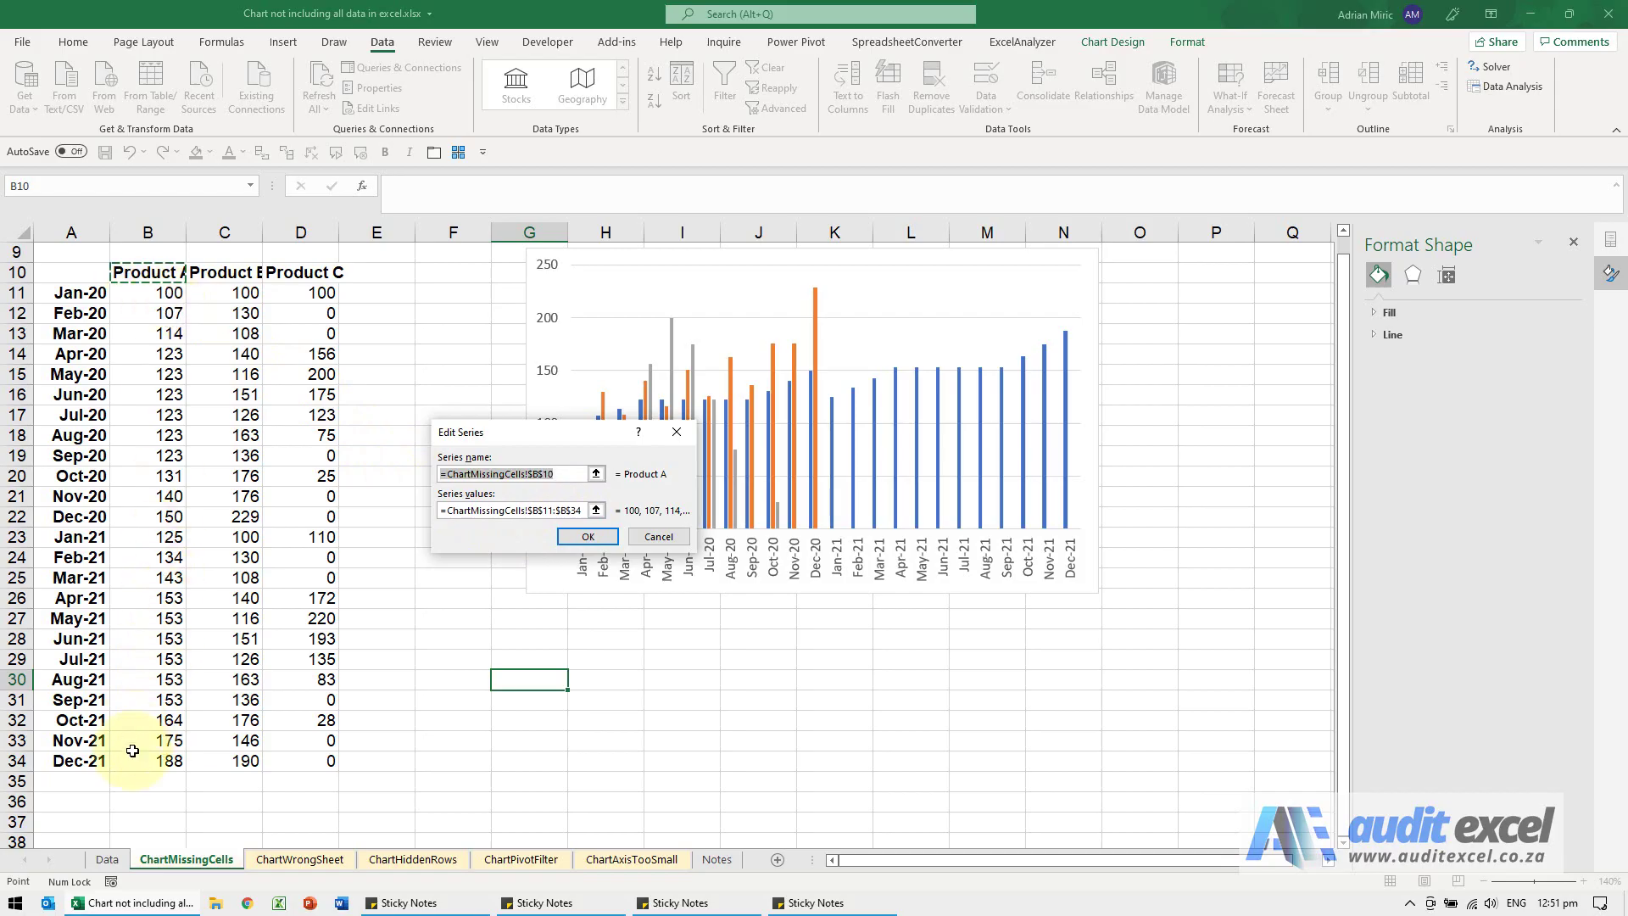
pyautogui.click(663, 539)
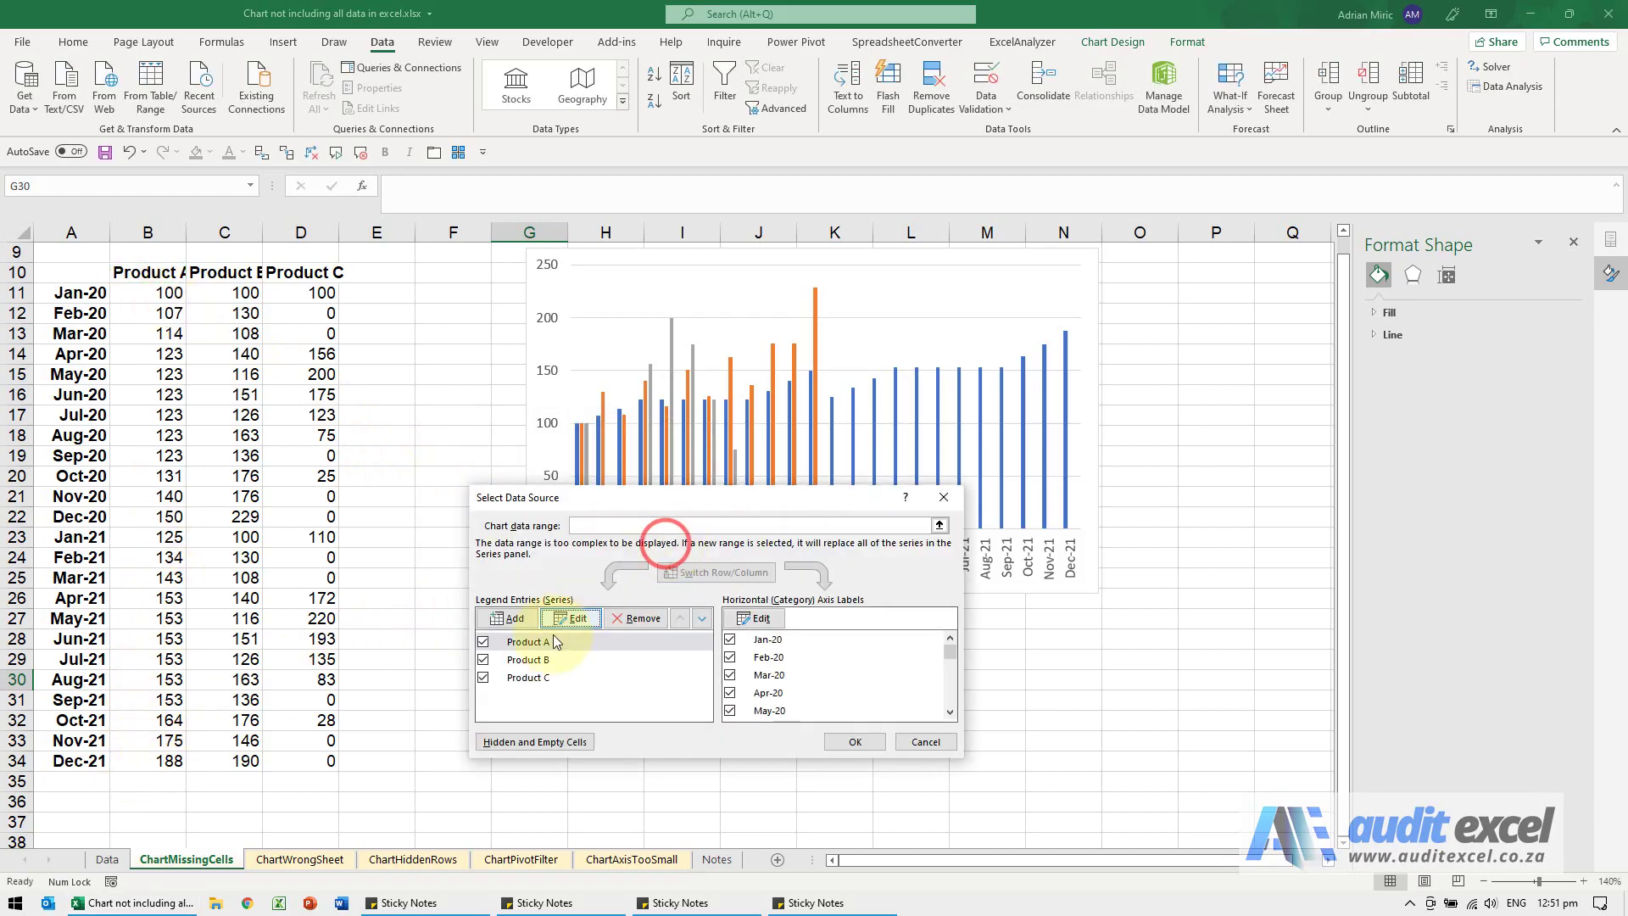
# - Inspect Product B's series range, which stops at C22, leaving it unchanged
pyautogui.click(535, 658)
pyautogui.click(571, 617)
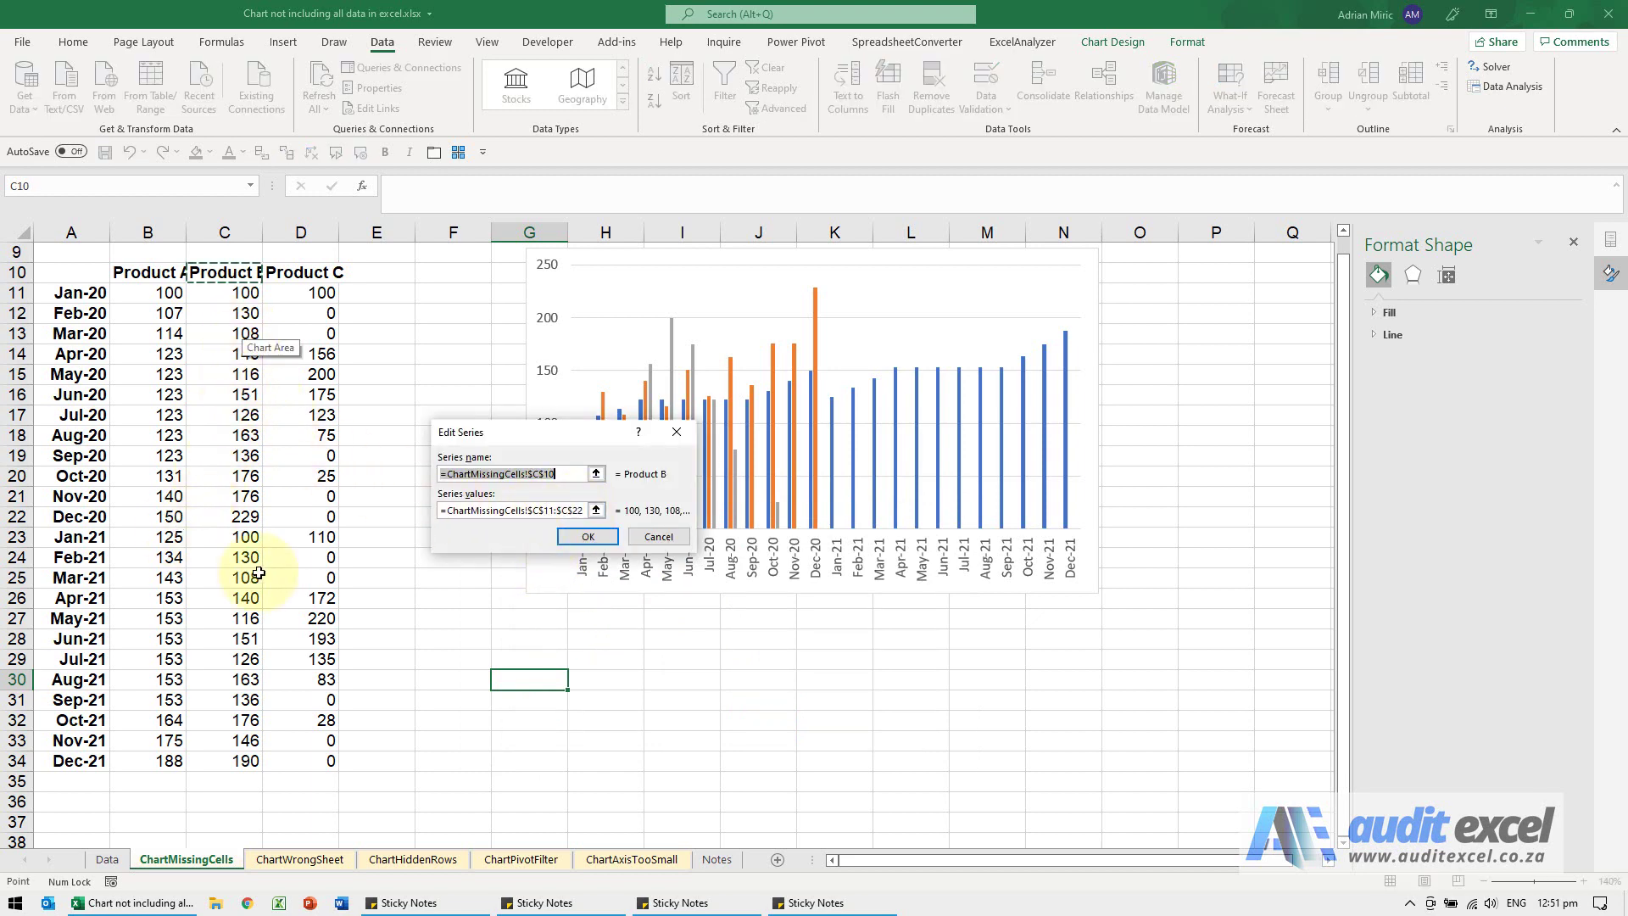
pyautogui.click(651, 536)
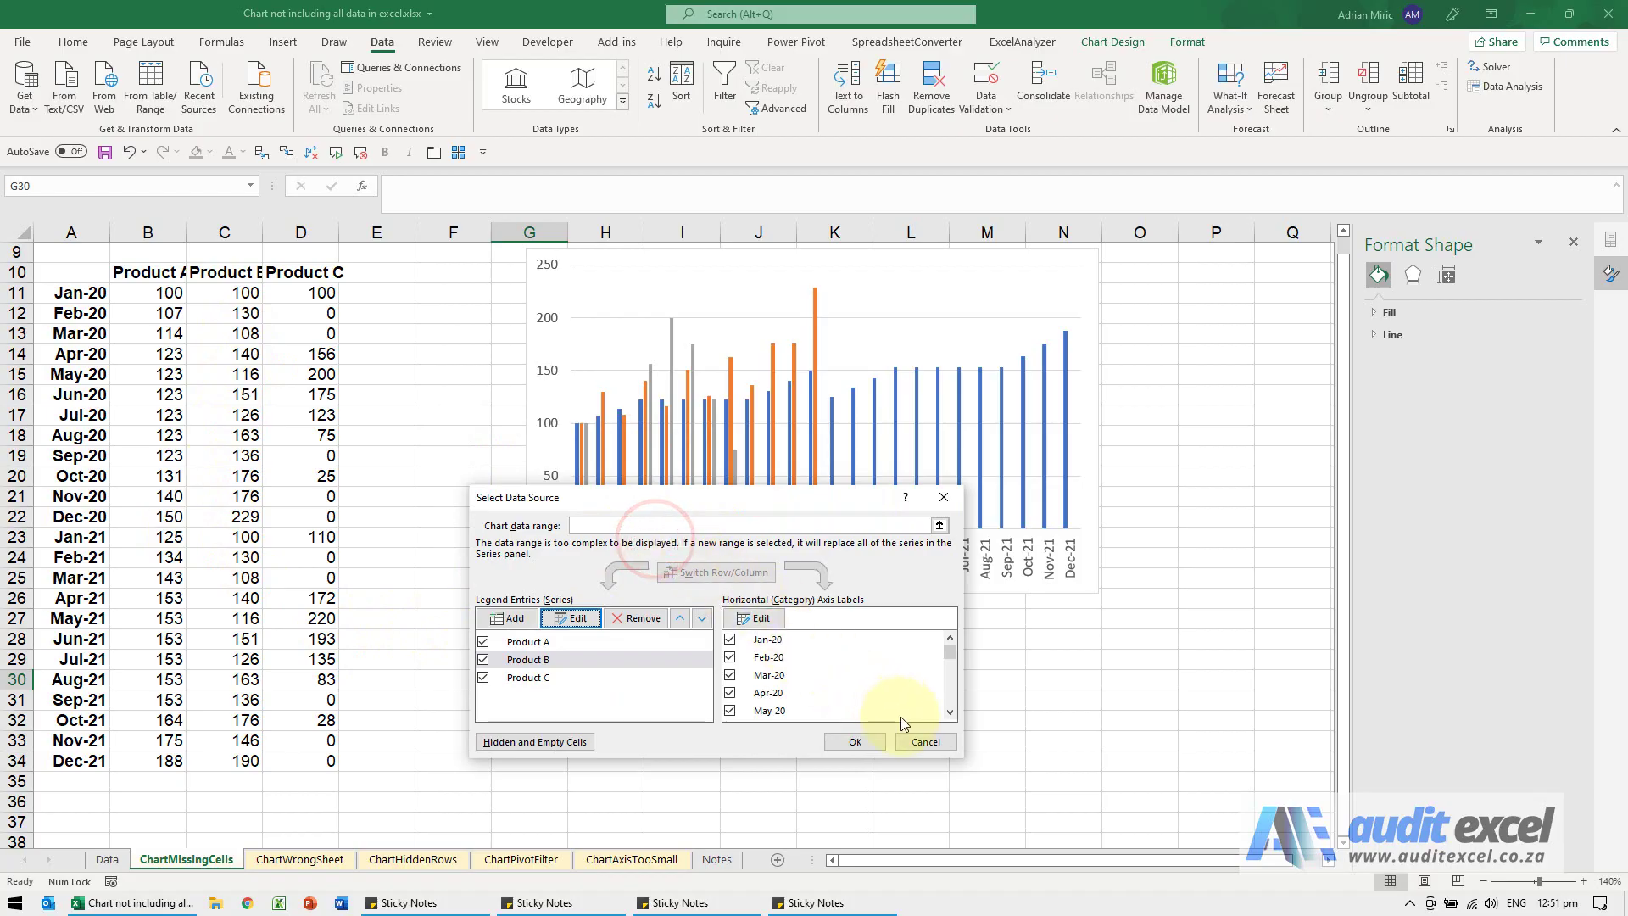
# - Close Select Data and select the Product A and Product B bars to compare their ranges
pyautogui.click(923, 739)
pyautogui.click(622, 453)
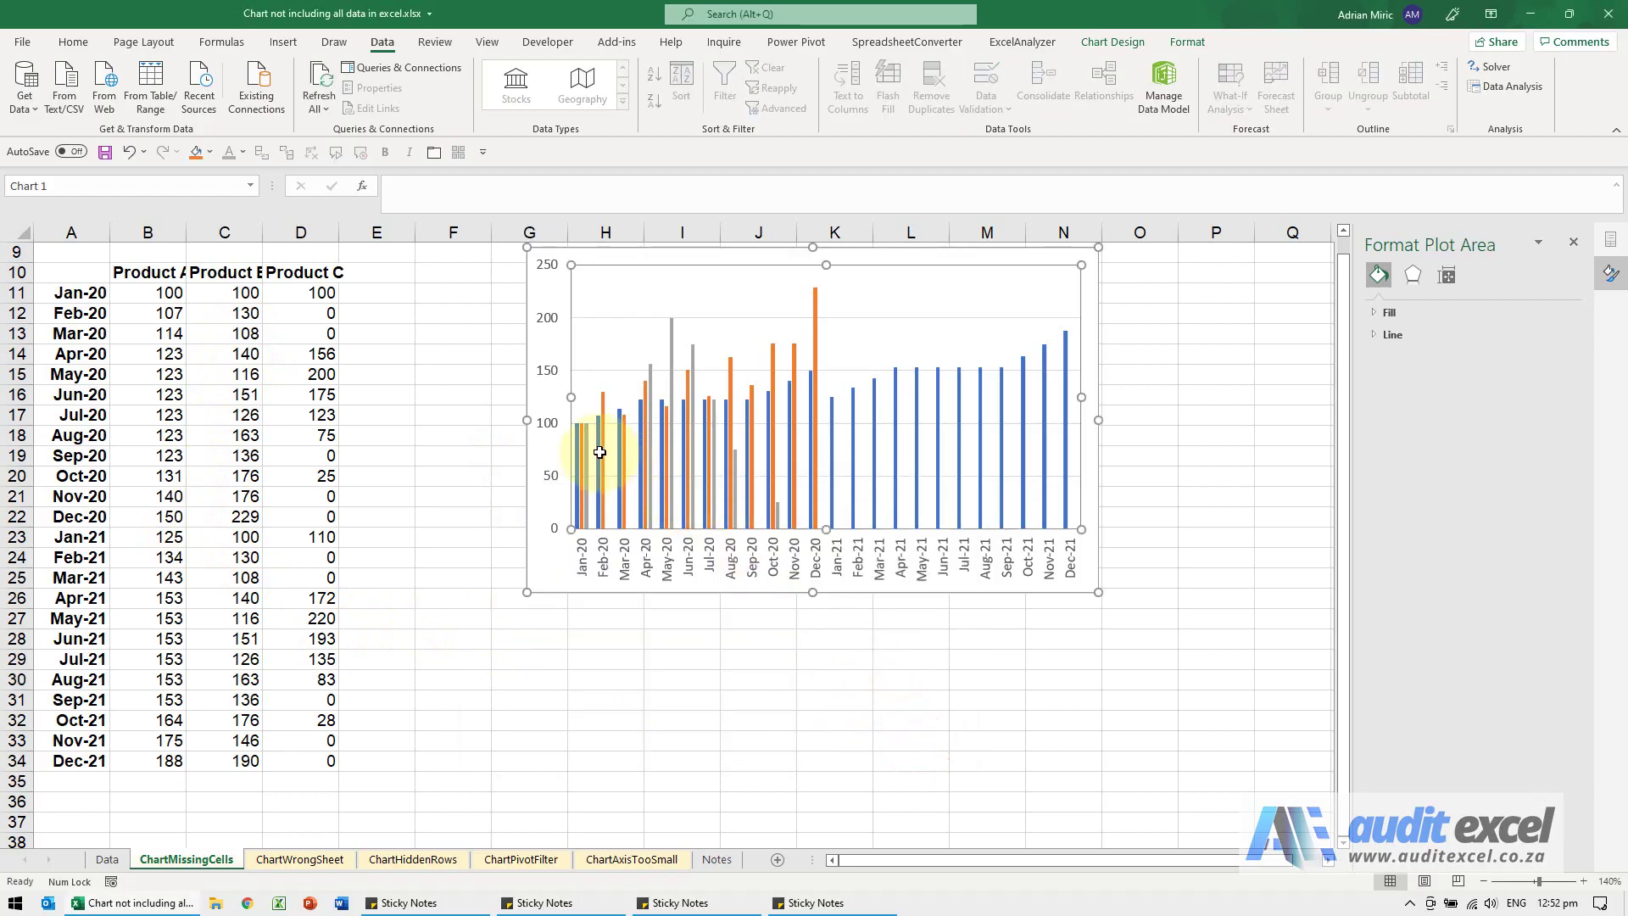
pyautogui.click(597, 439)
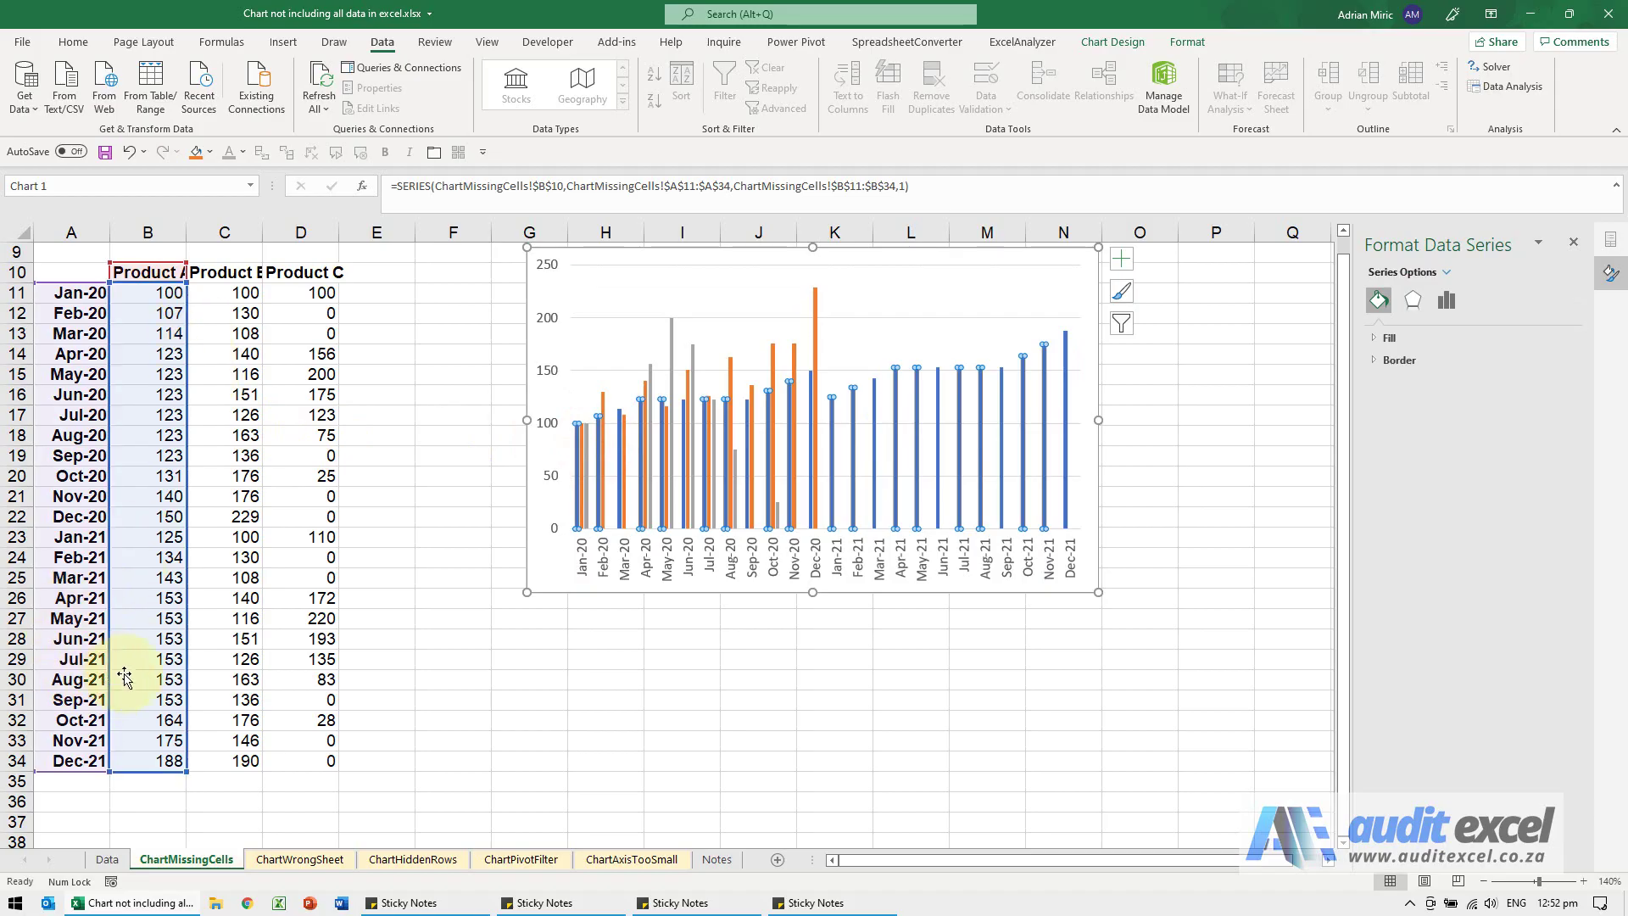
pyautogui.click(603, 490)
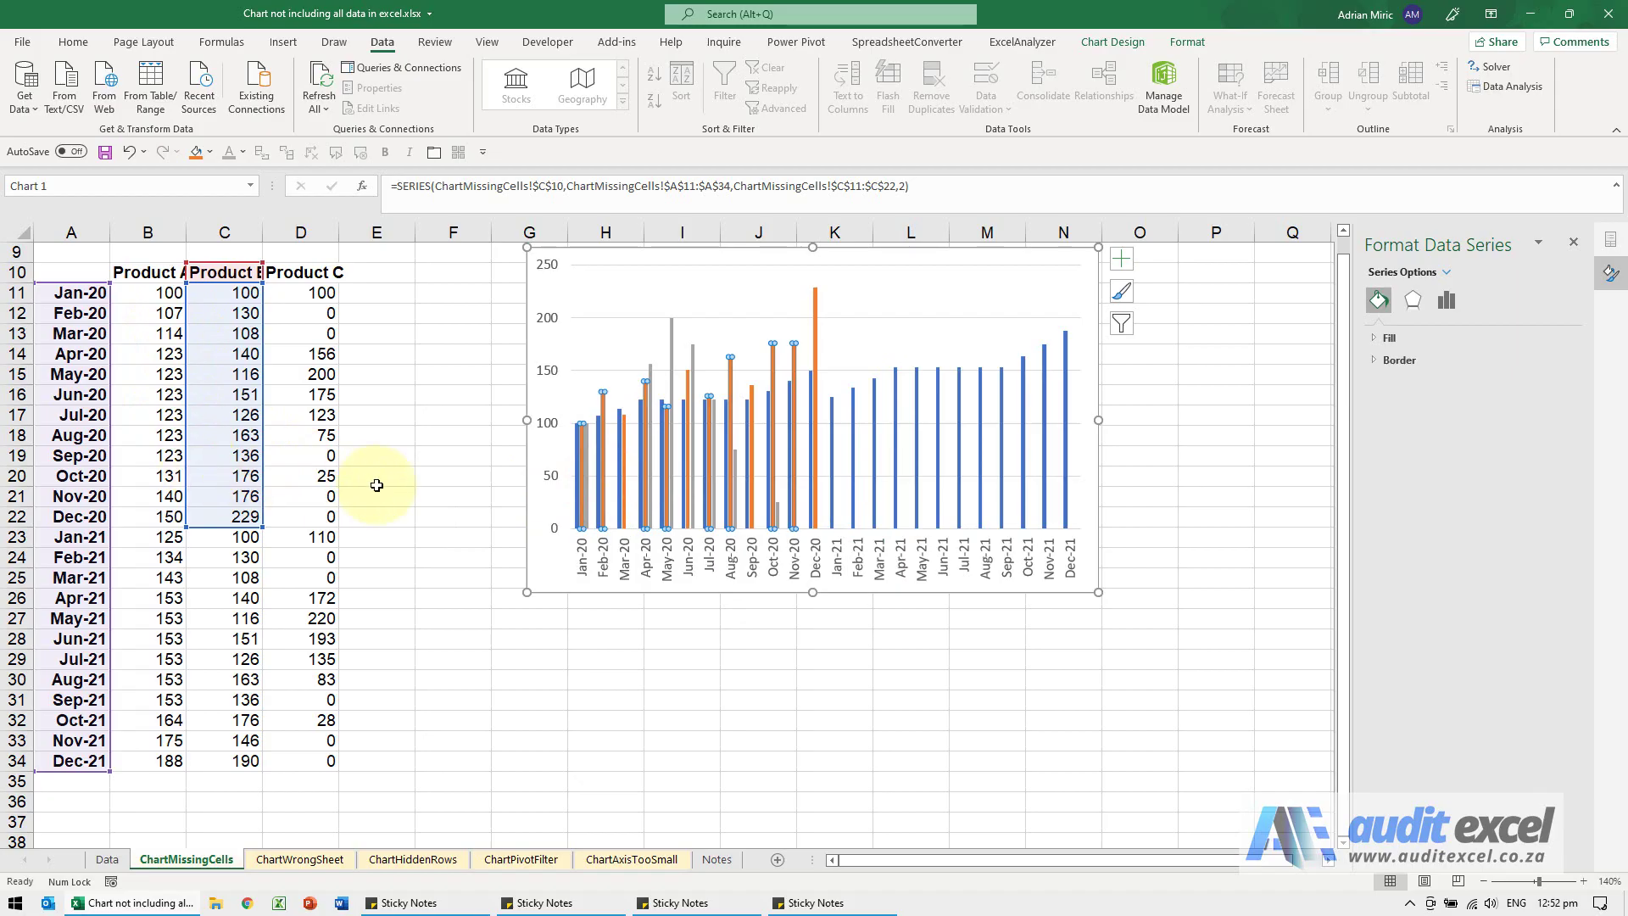
pyautogui.press('Up')
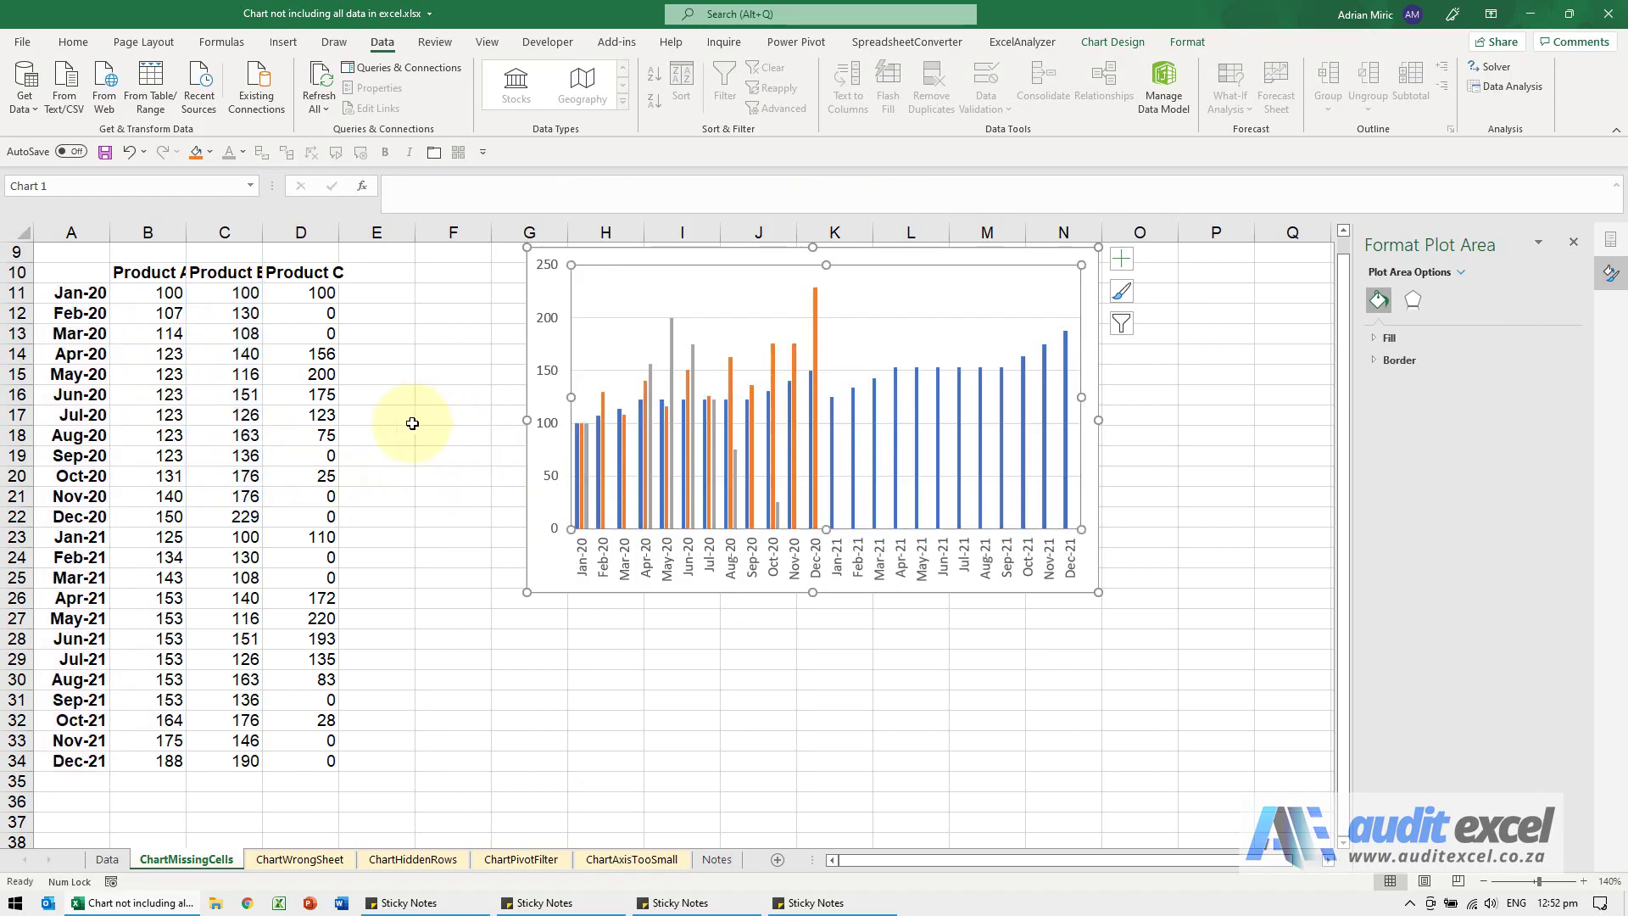
# - On the ChartWrongSheet sheet, enter 500 in cell B34
pyautogui.click(329, 860)
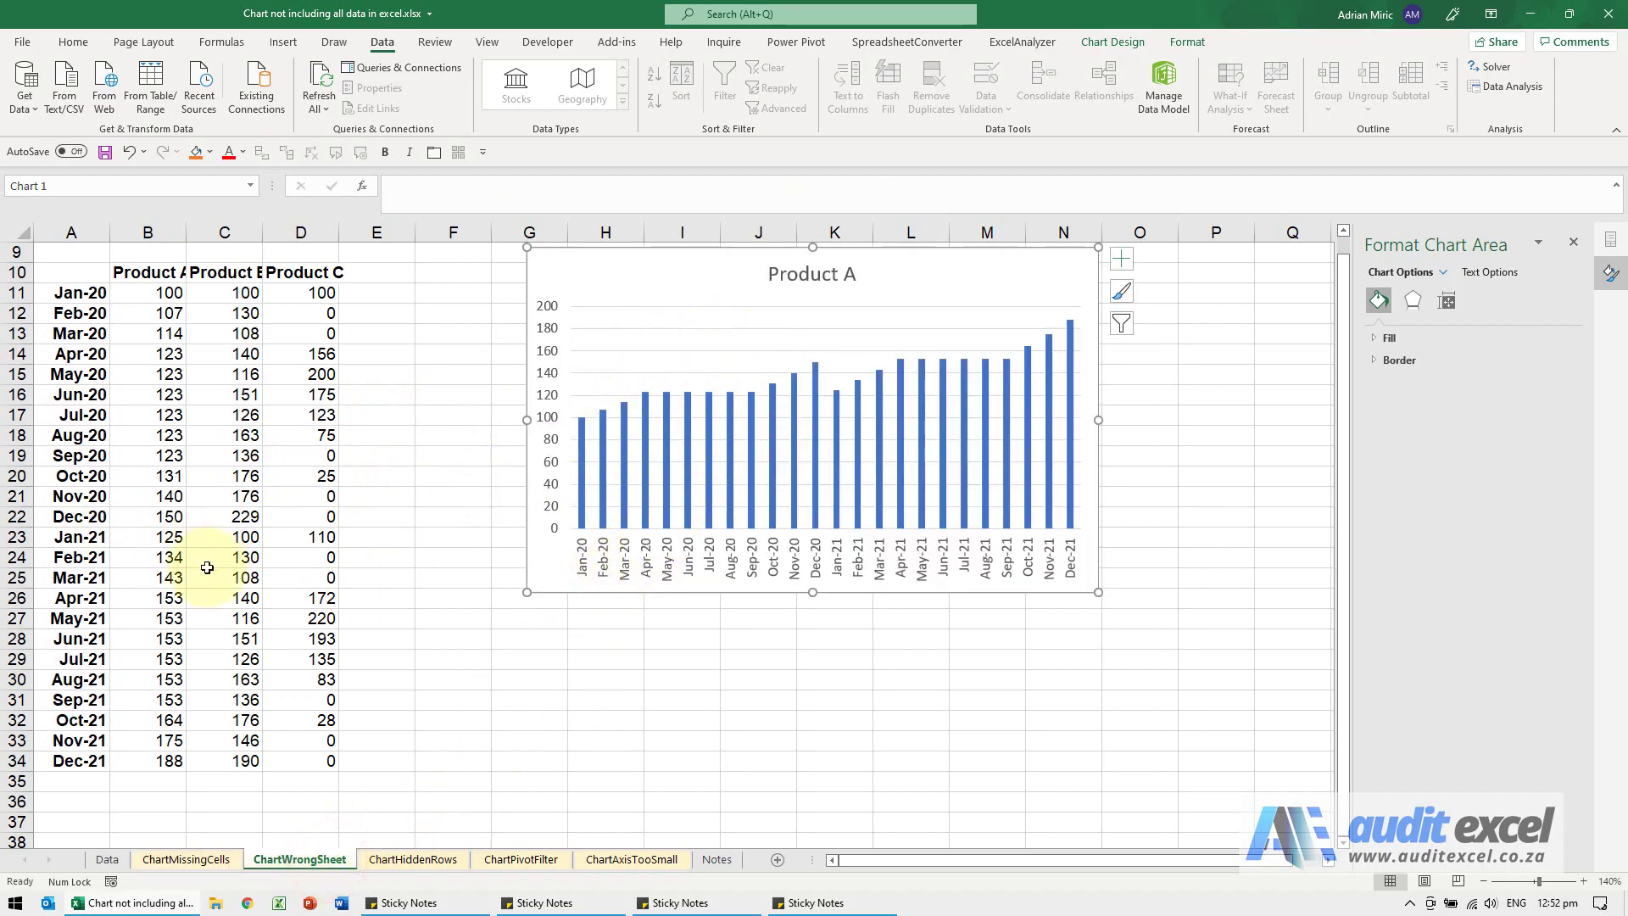
pyautogui.click(179, 757)
pyautogui.write('500')
pyautogui.press('Return')
# - Confirm the chart's data source uses the Data sheet, then go to ChartHiddenRows
pyautogui.moveTo(1077, 376)
pyautogui.rightClick(713, 284)
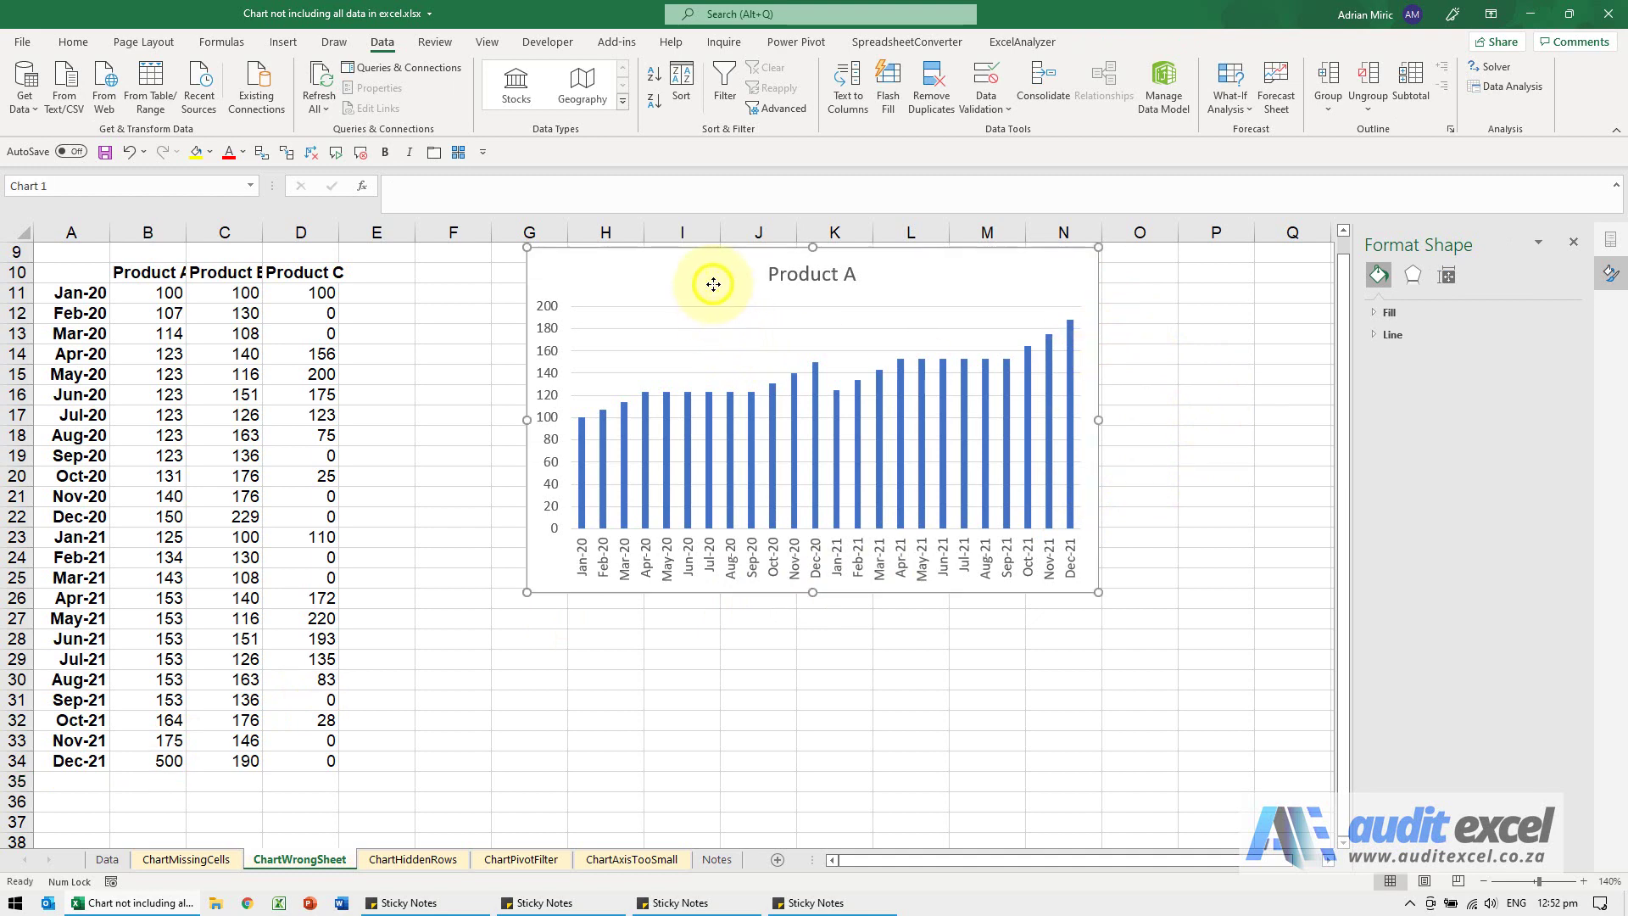
pyautogui.click(797, 501)
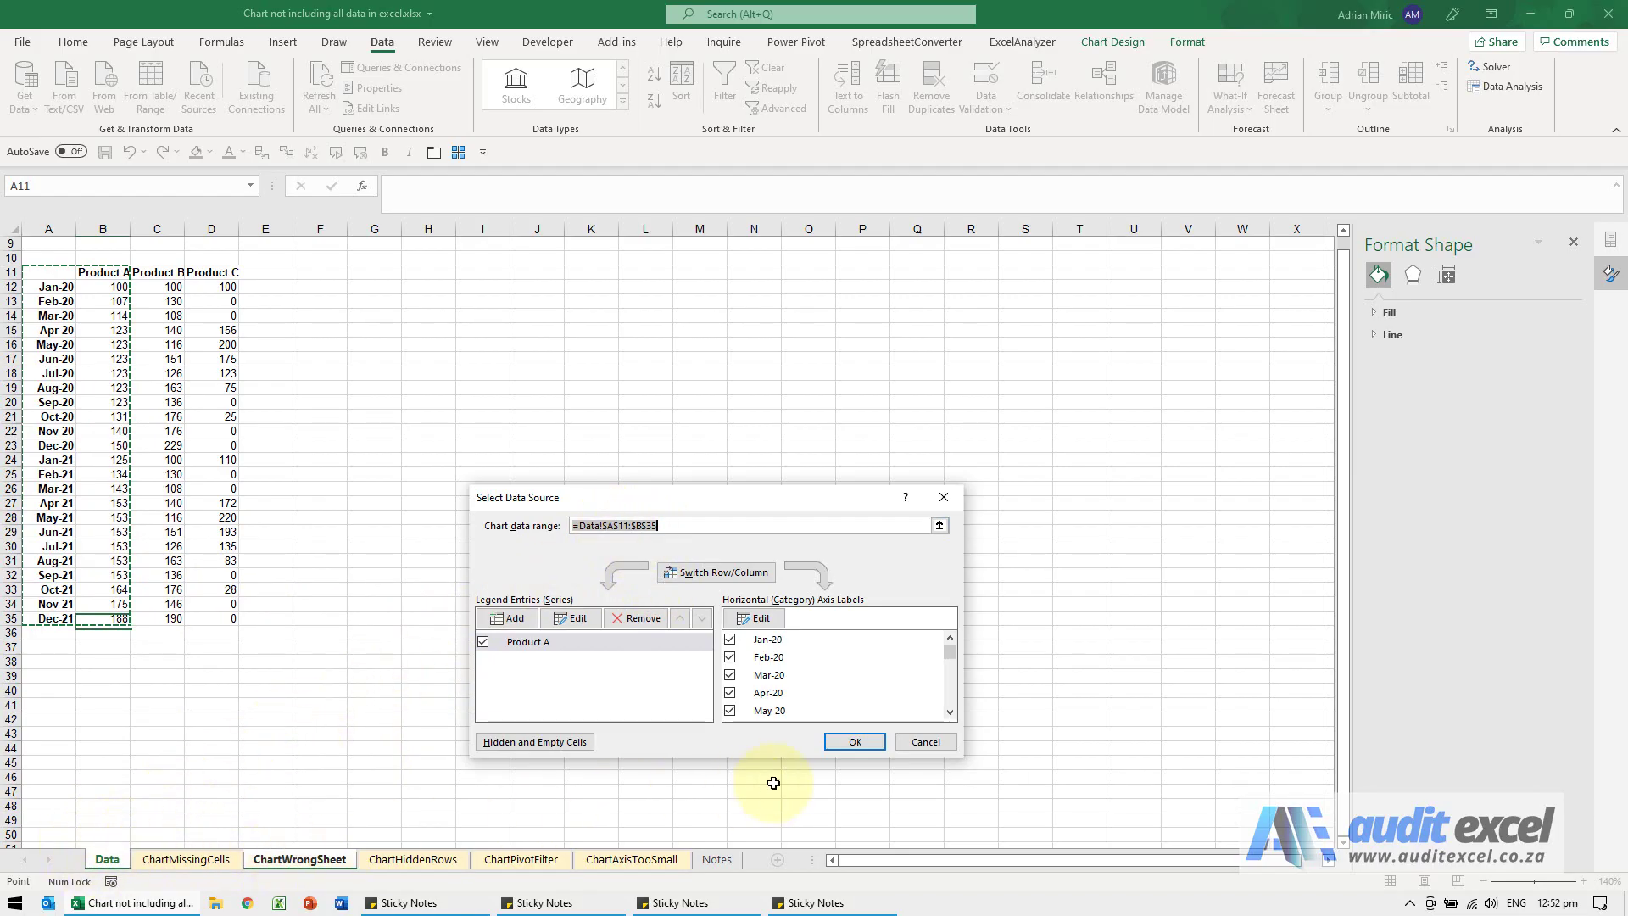
pyautogui.click(925, 742)
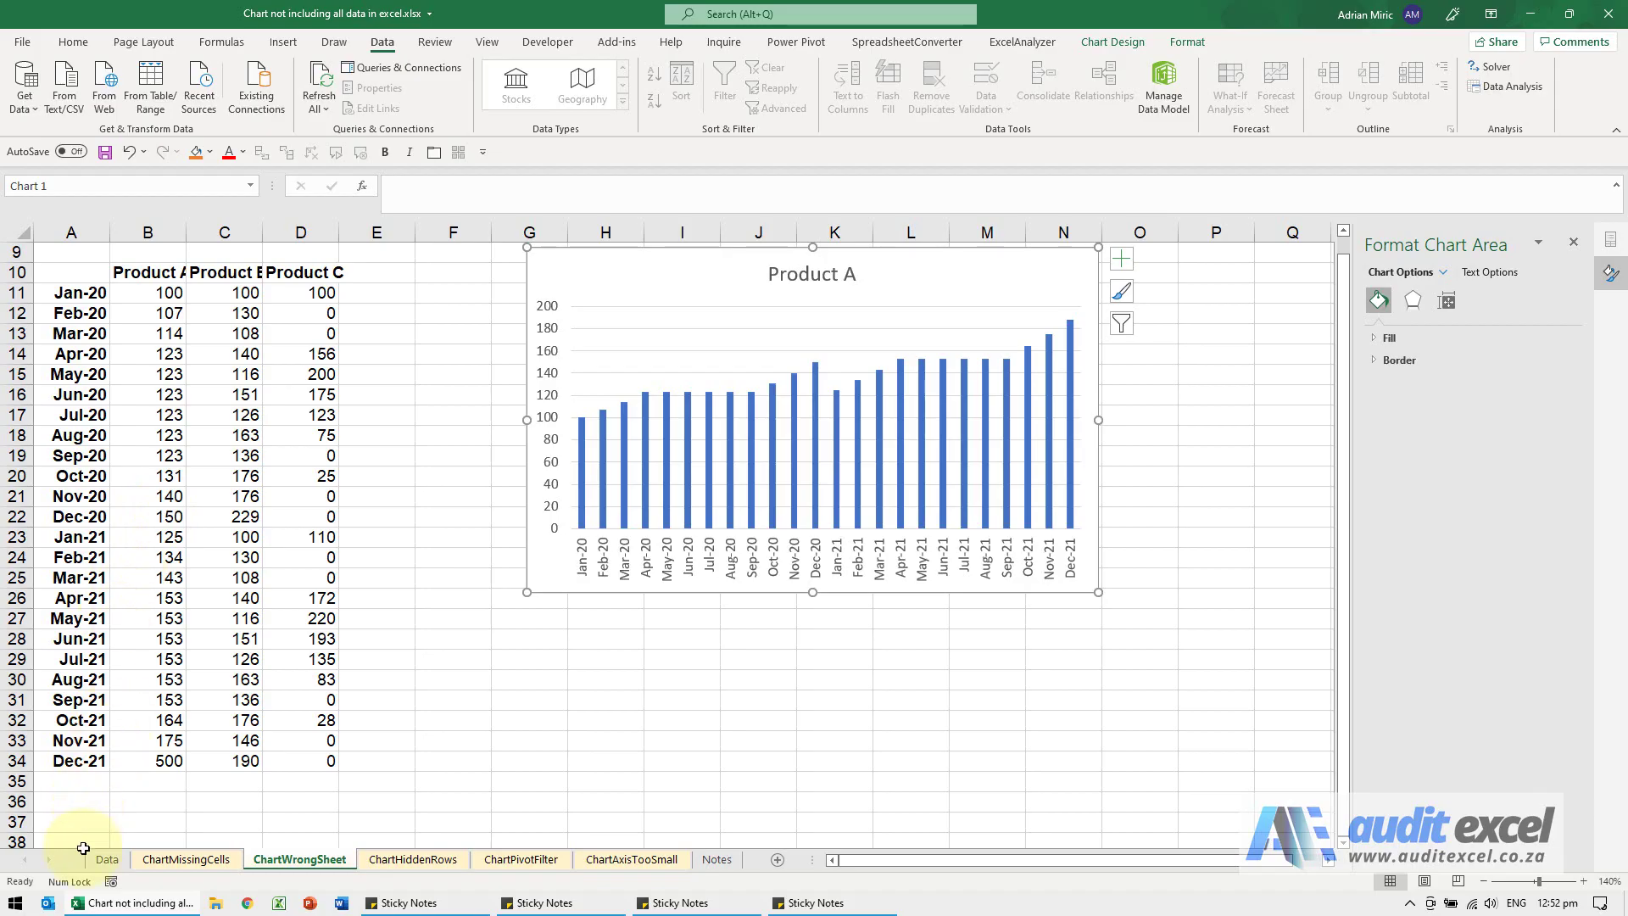
pyautogui.click(403, 860)
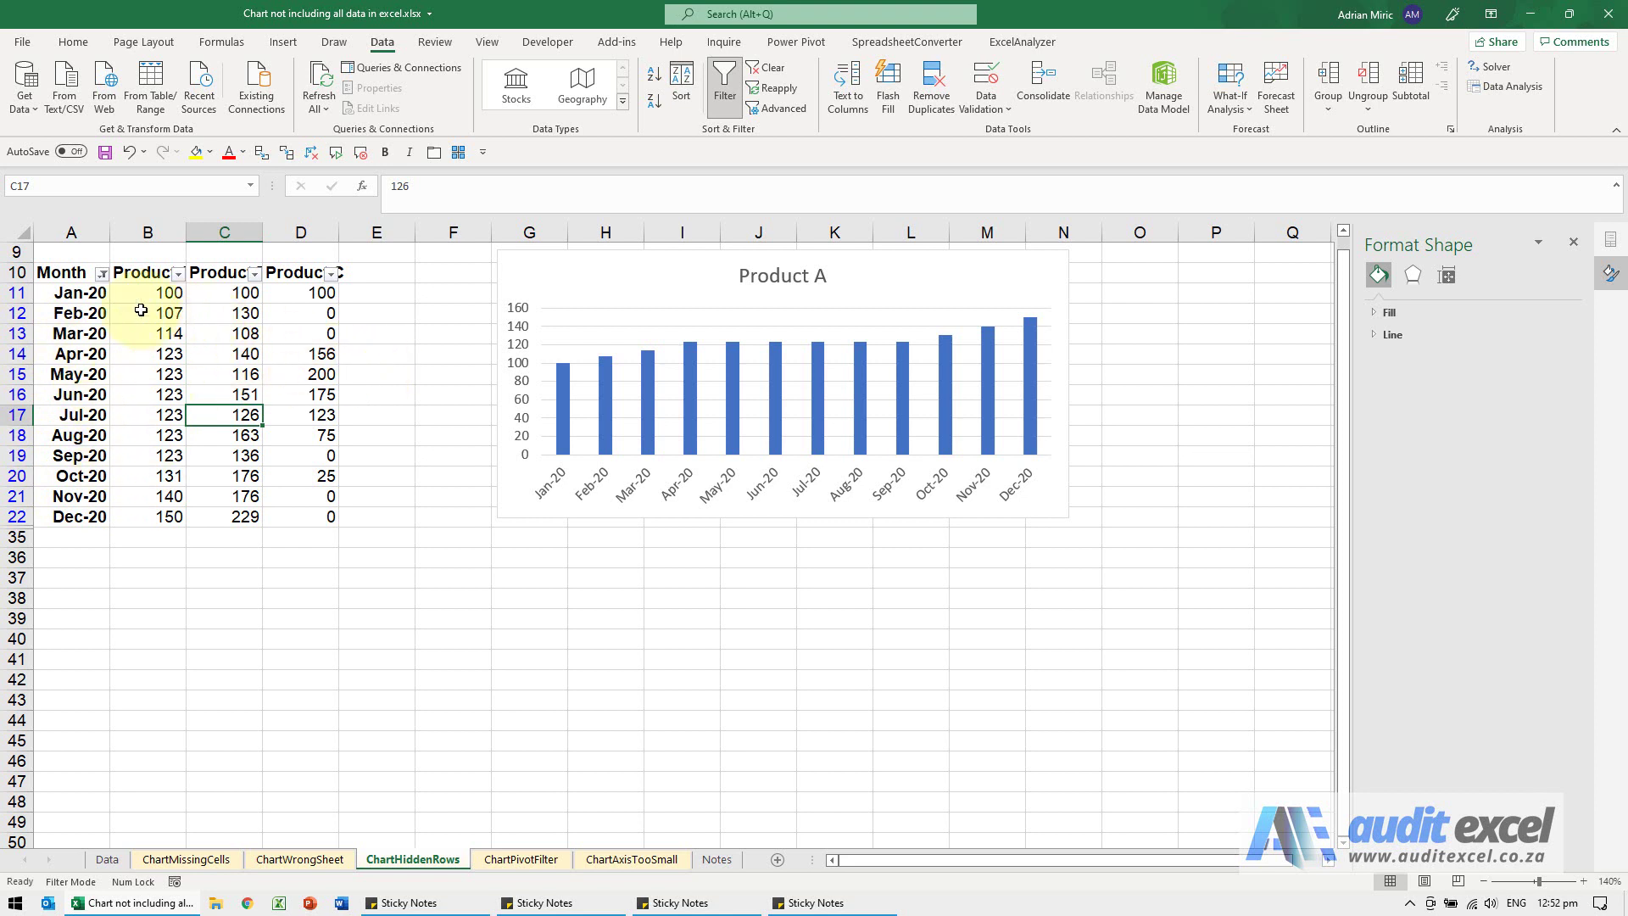
# - Clear the Month filter with Select All so the 2021 rows reappear
pyautogui.click(100, 277)
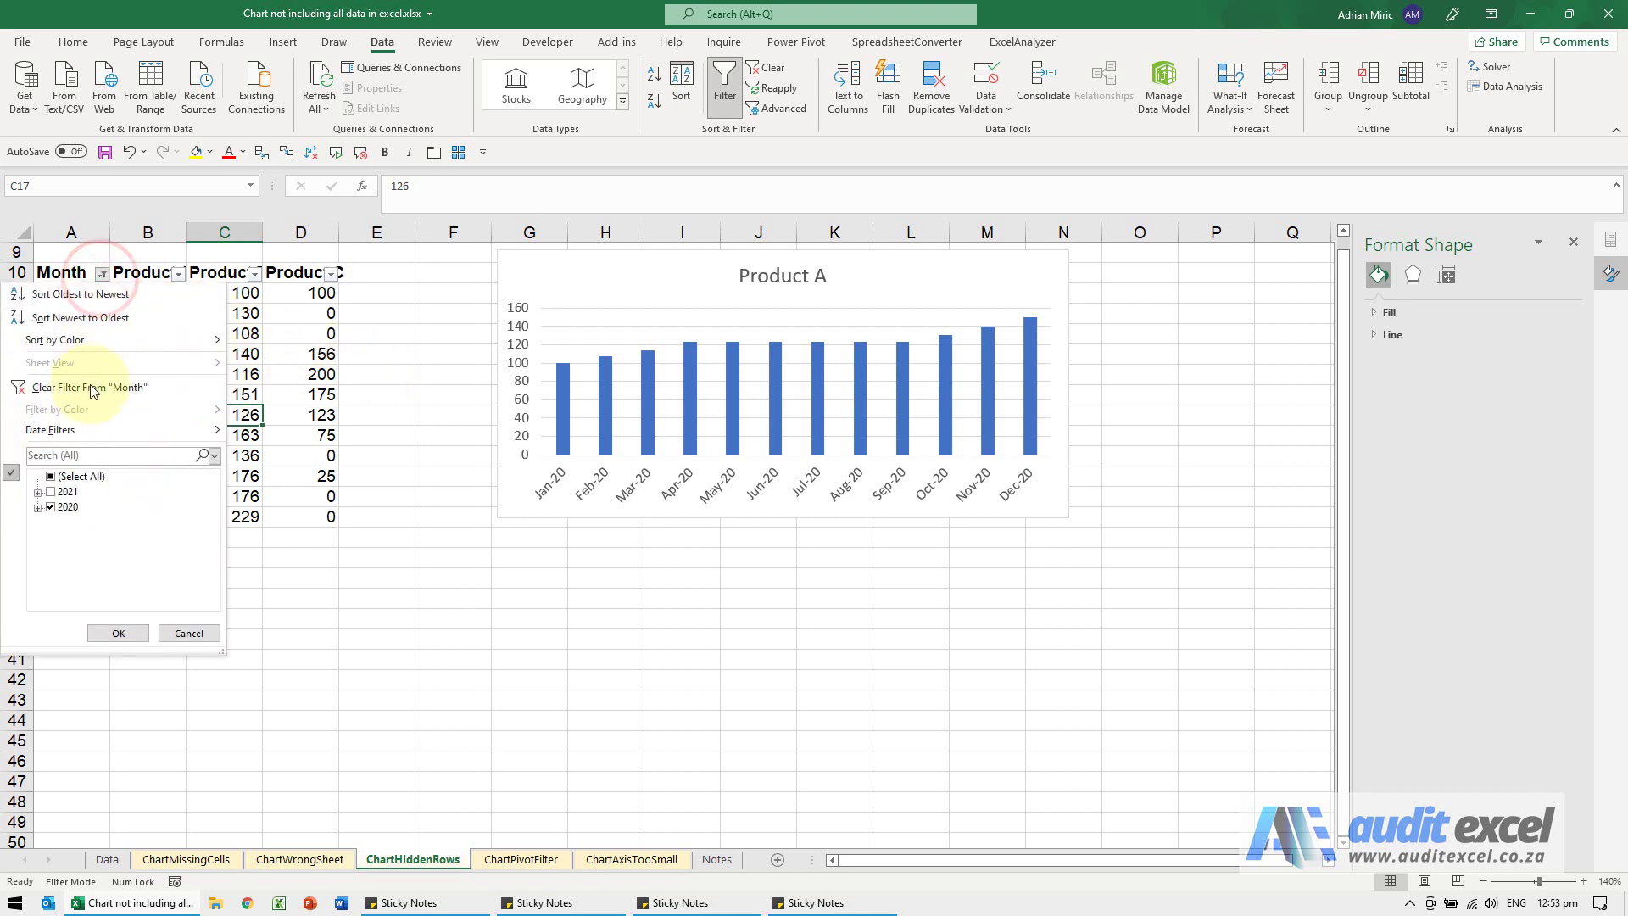
pyautogui.click(50, 477)
pyautogui.click(117, 633)
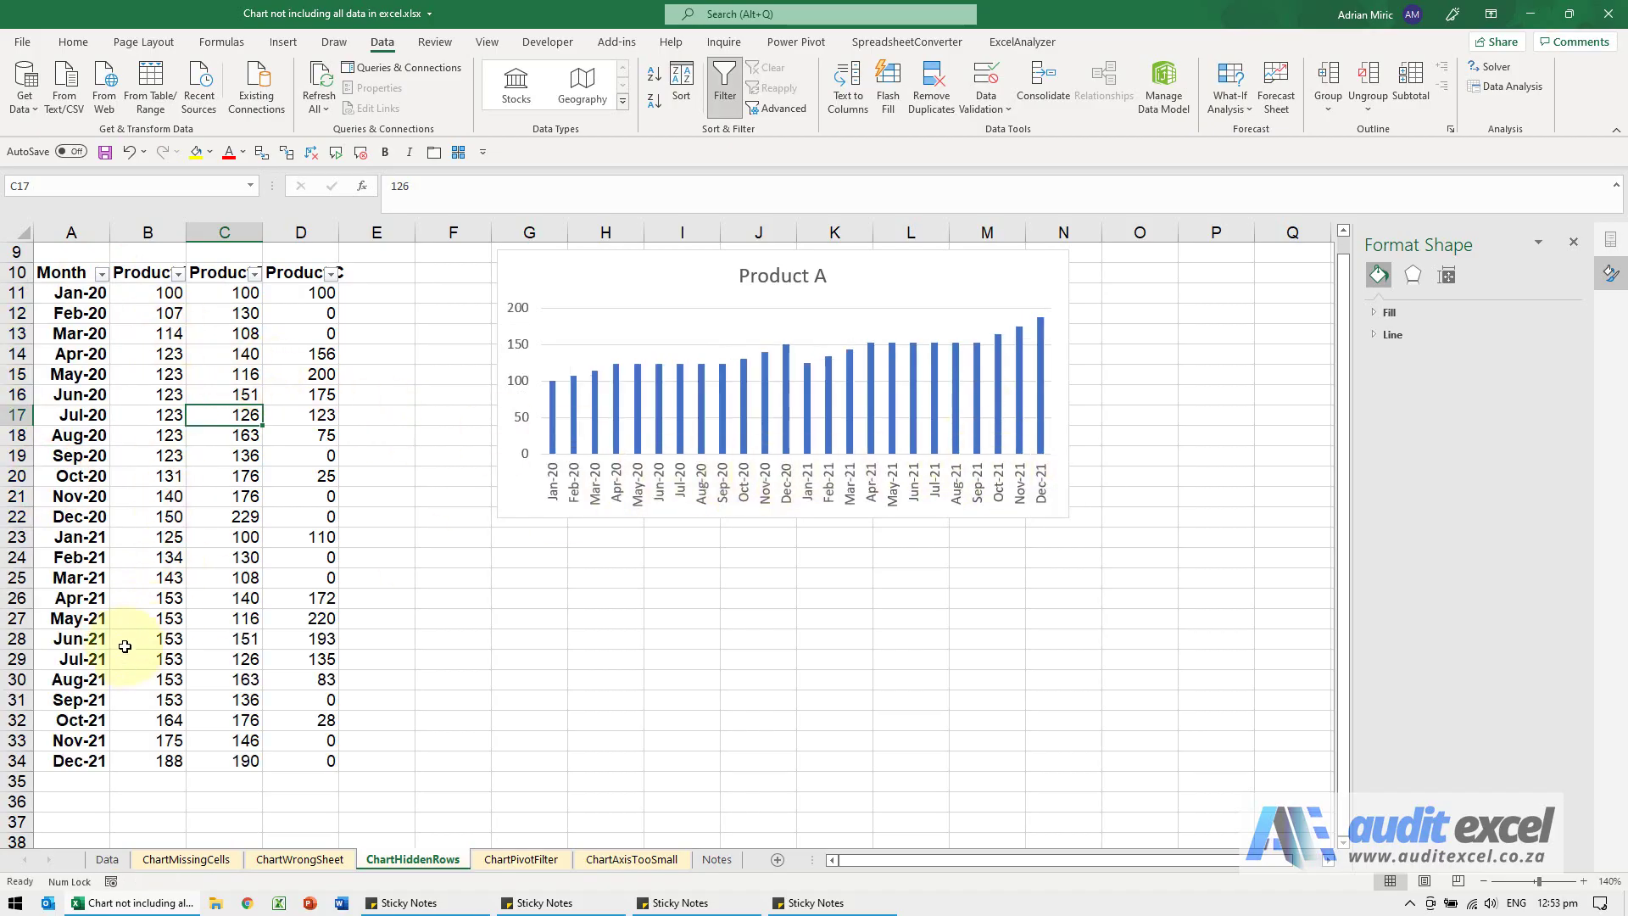
# - Hide rows 29 to 34, then go to the ChartPivotFilter sheet
pyautogui.moveTo(25, 761); pyautogui.dragTo(20, 667)
pyautogui.rightClick(20, 667)
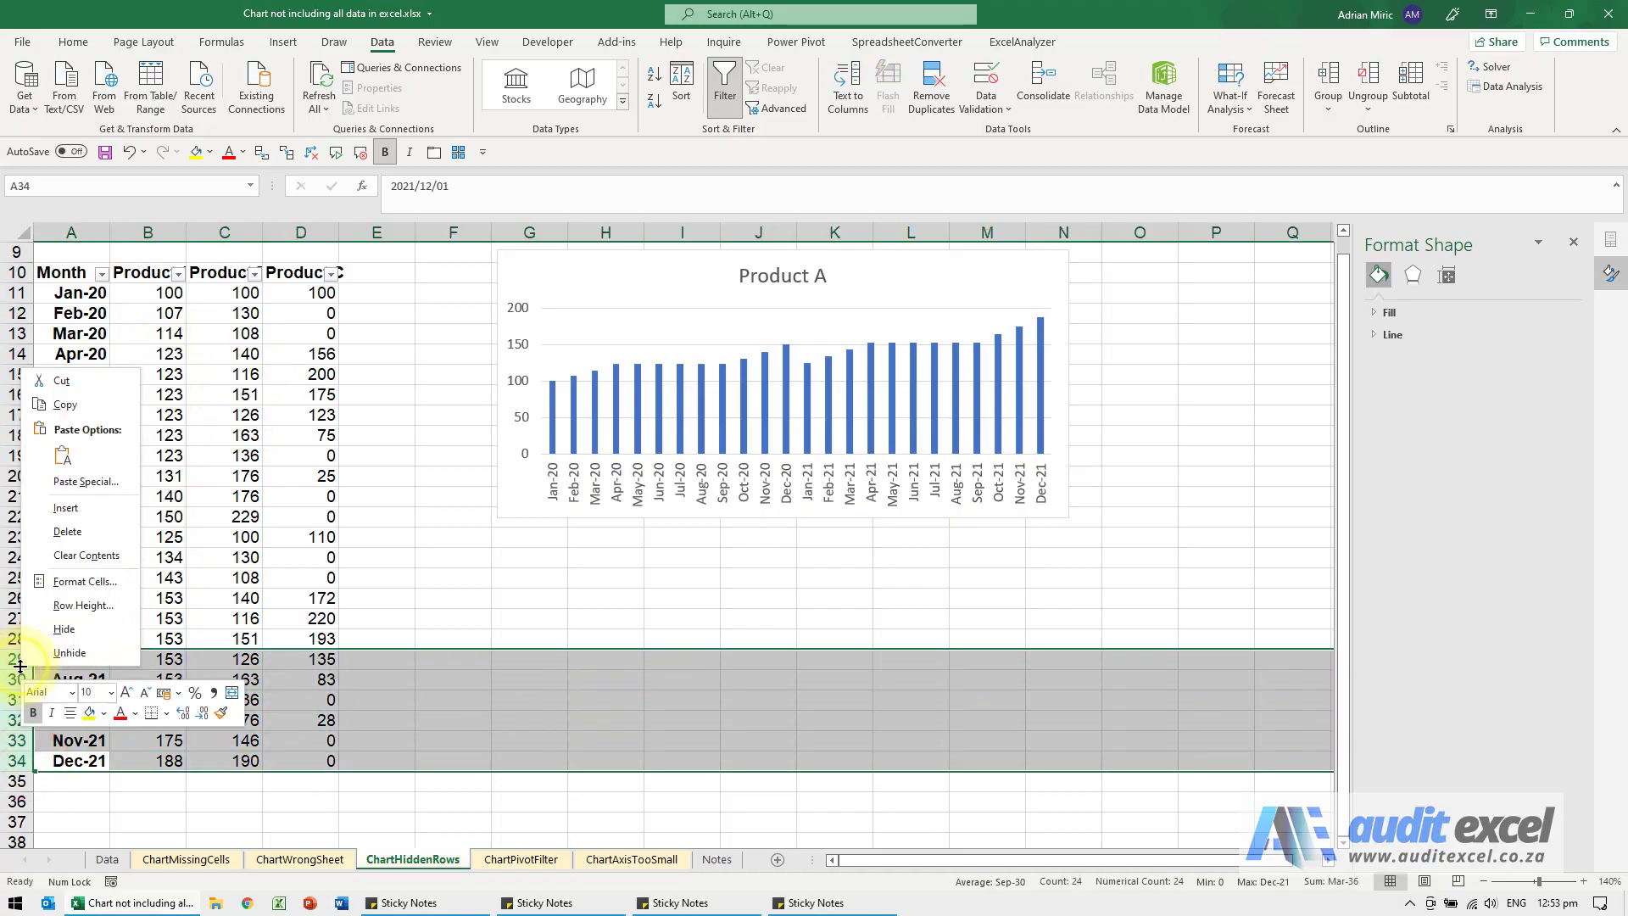
pyautogui.click(56, 633)
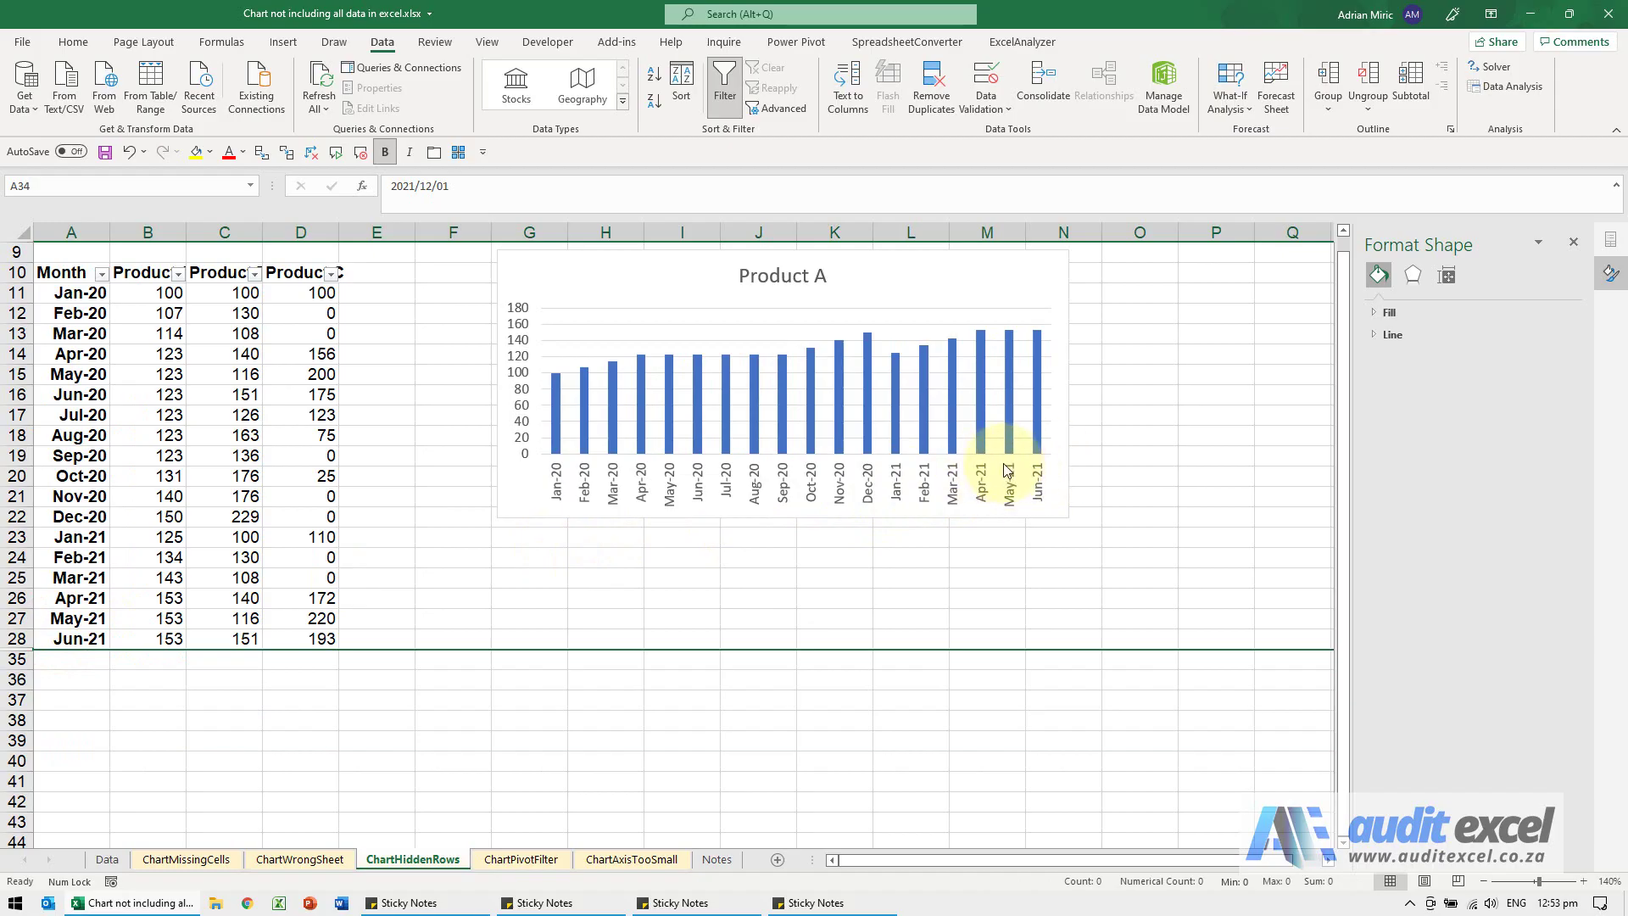
pyautogui.click(521, 859)
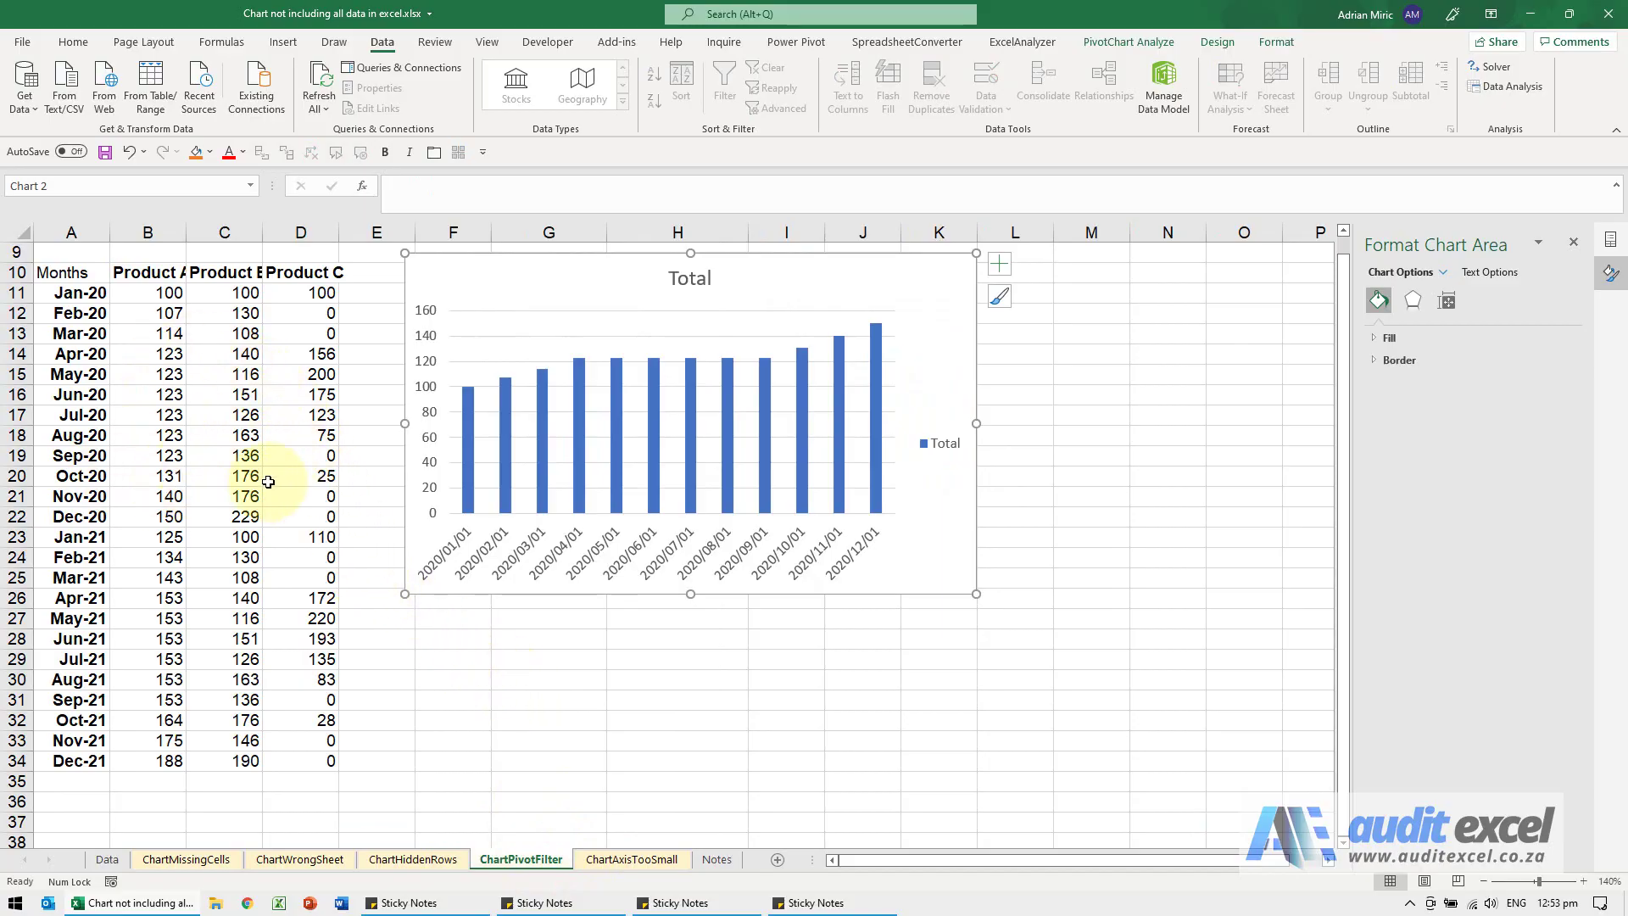
# - Move the pivot chart aside to reveal the pivot table and show the PivotTable Fields list
pyautogui.click(583, 282)
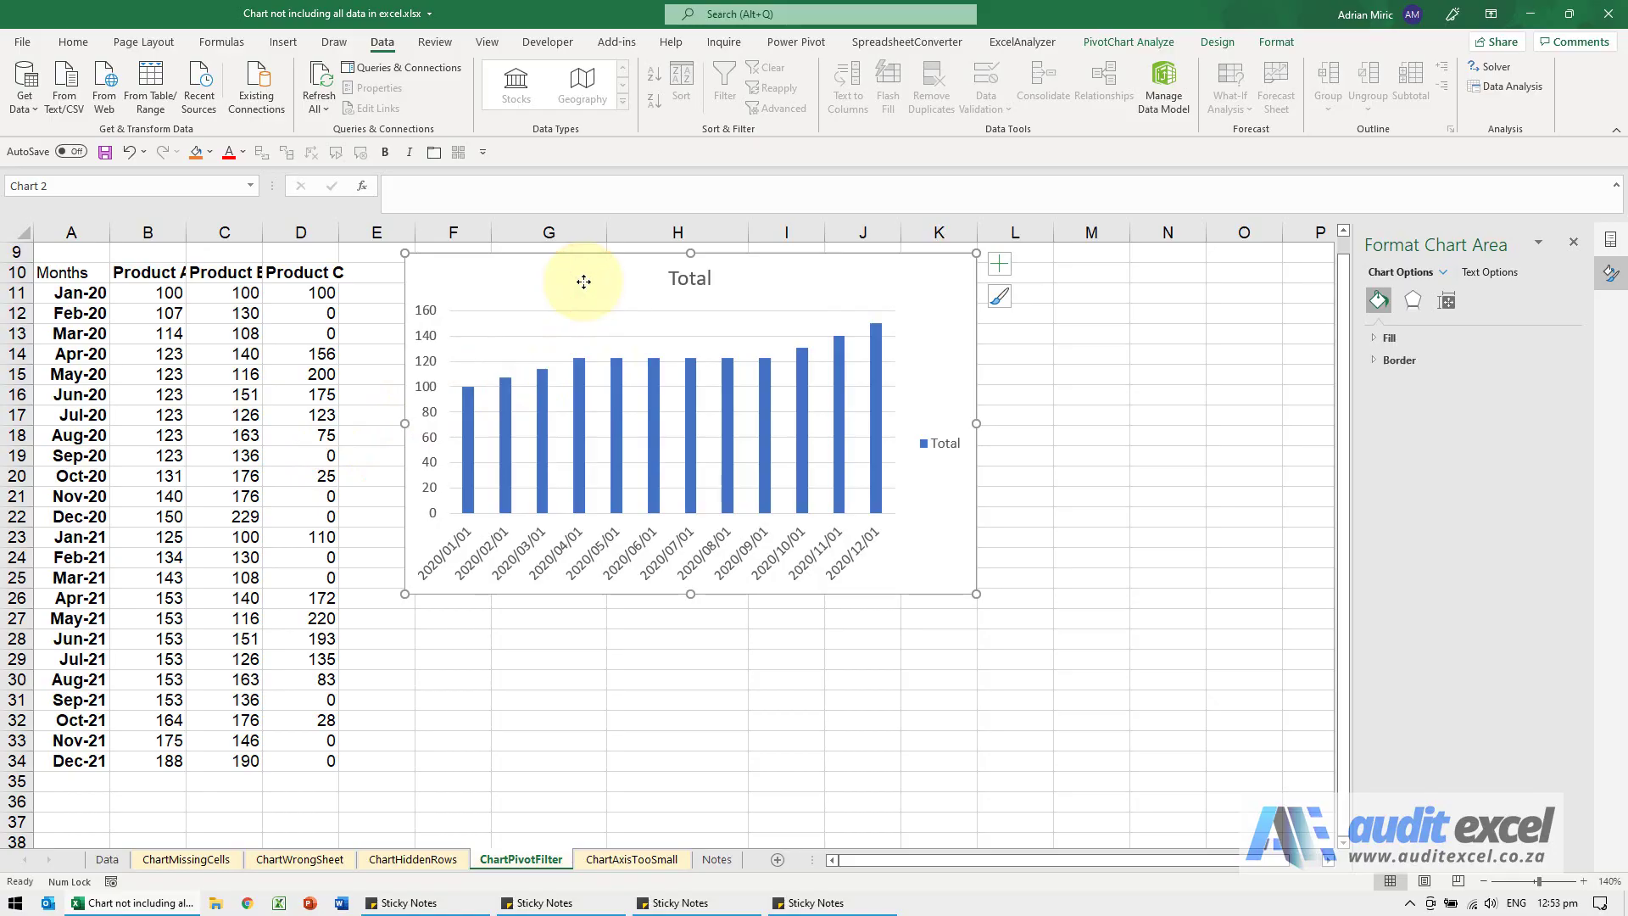
pyautogui.click(345, 319)
pyautogui.click(462, 280)
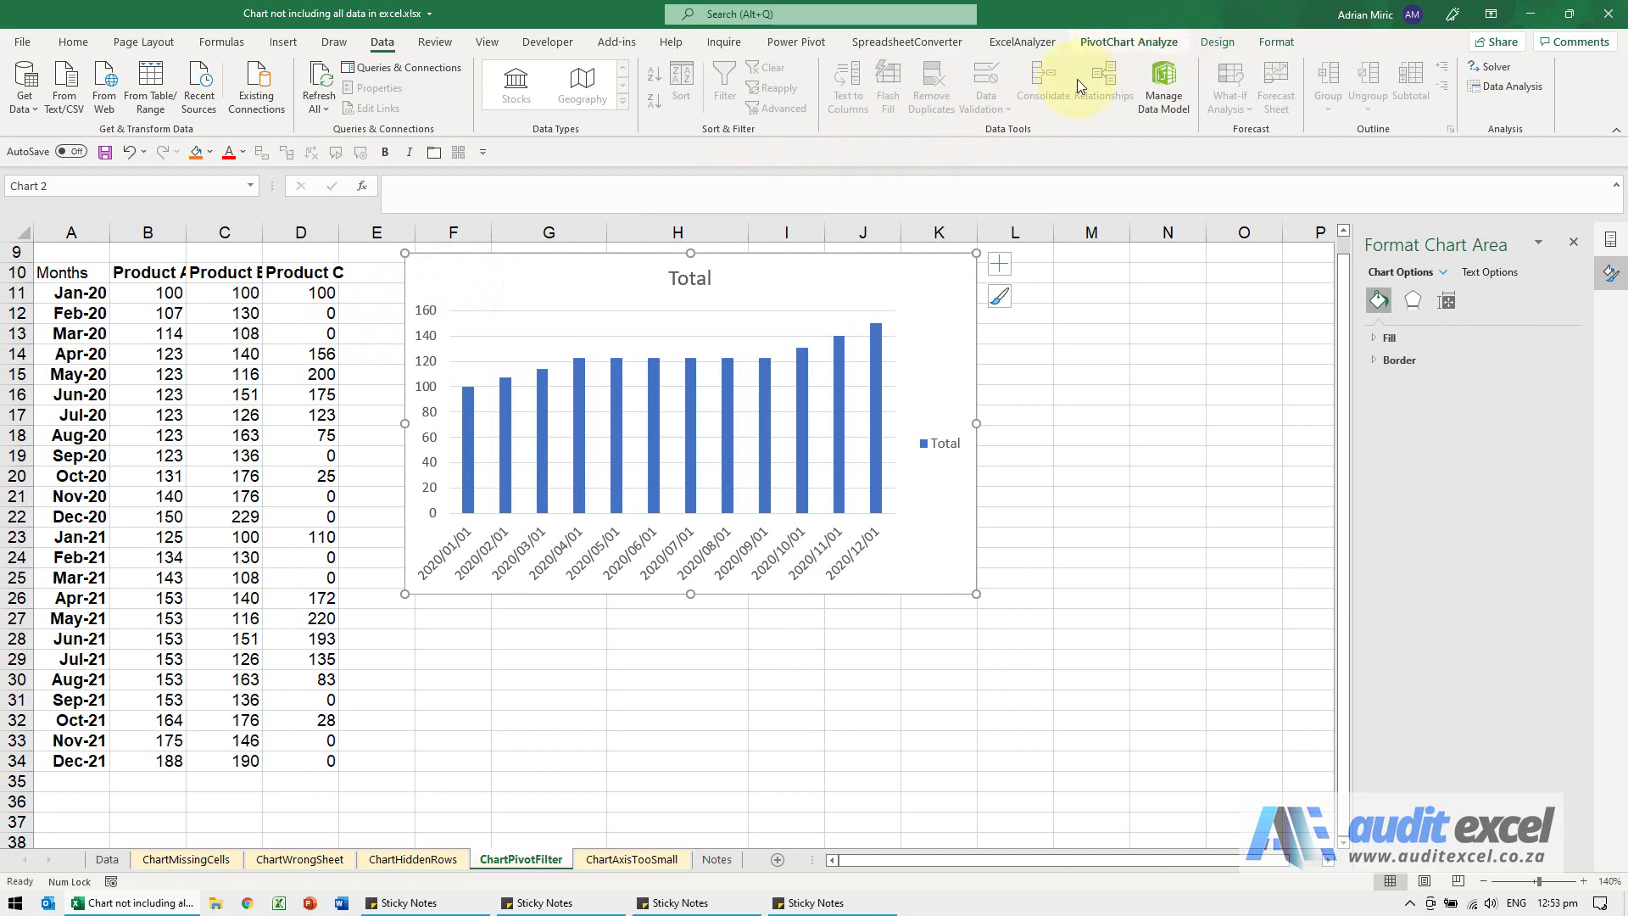
pyautogui.moveTo(835, 271); pyautogui.dragTo(805, 412)
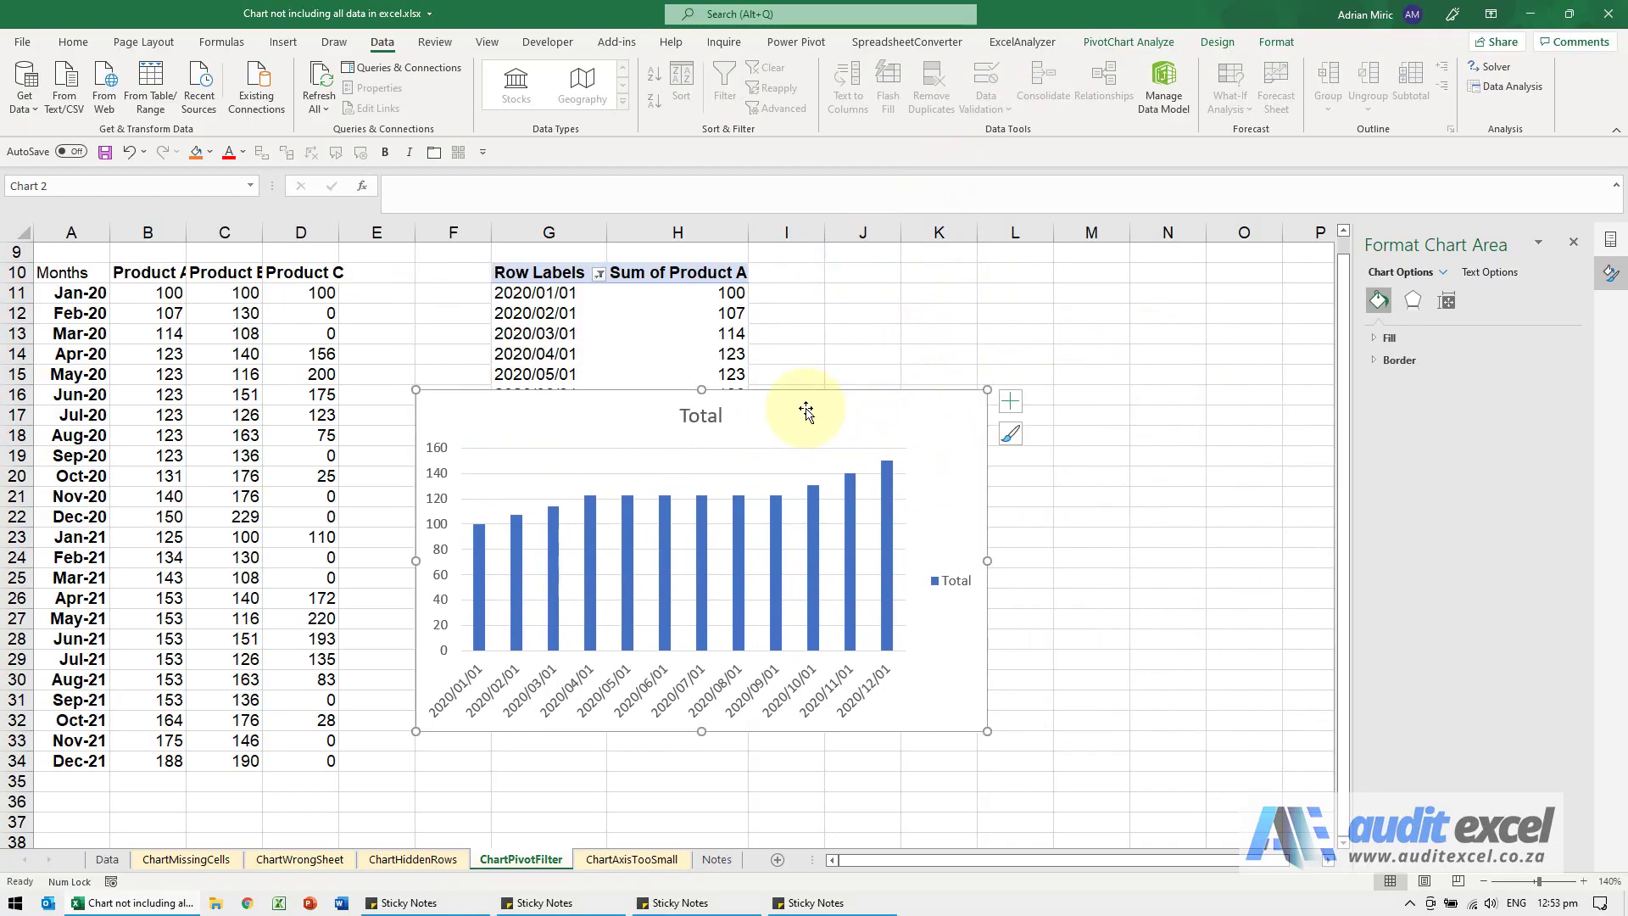
pyautogui.click(672, 340)
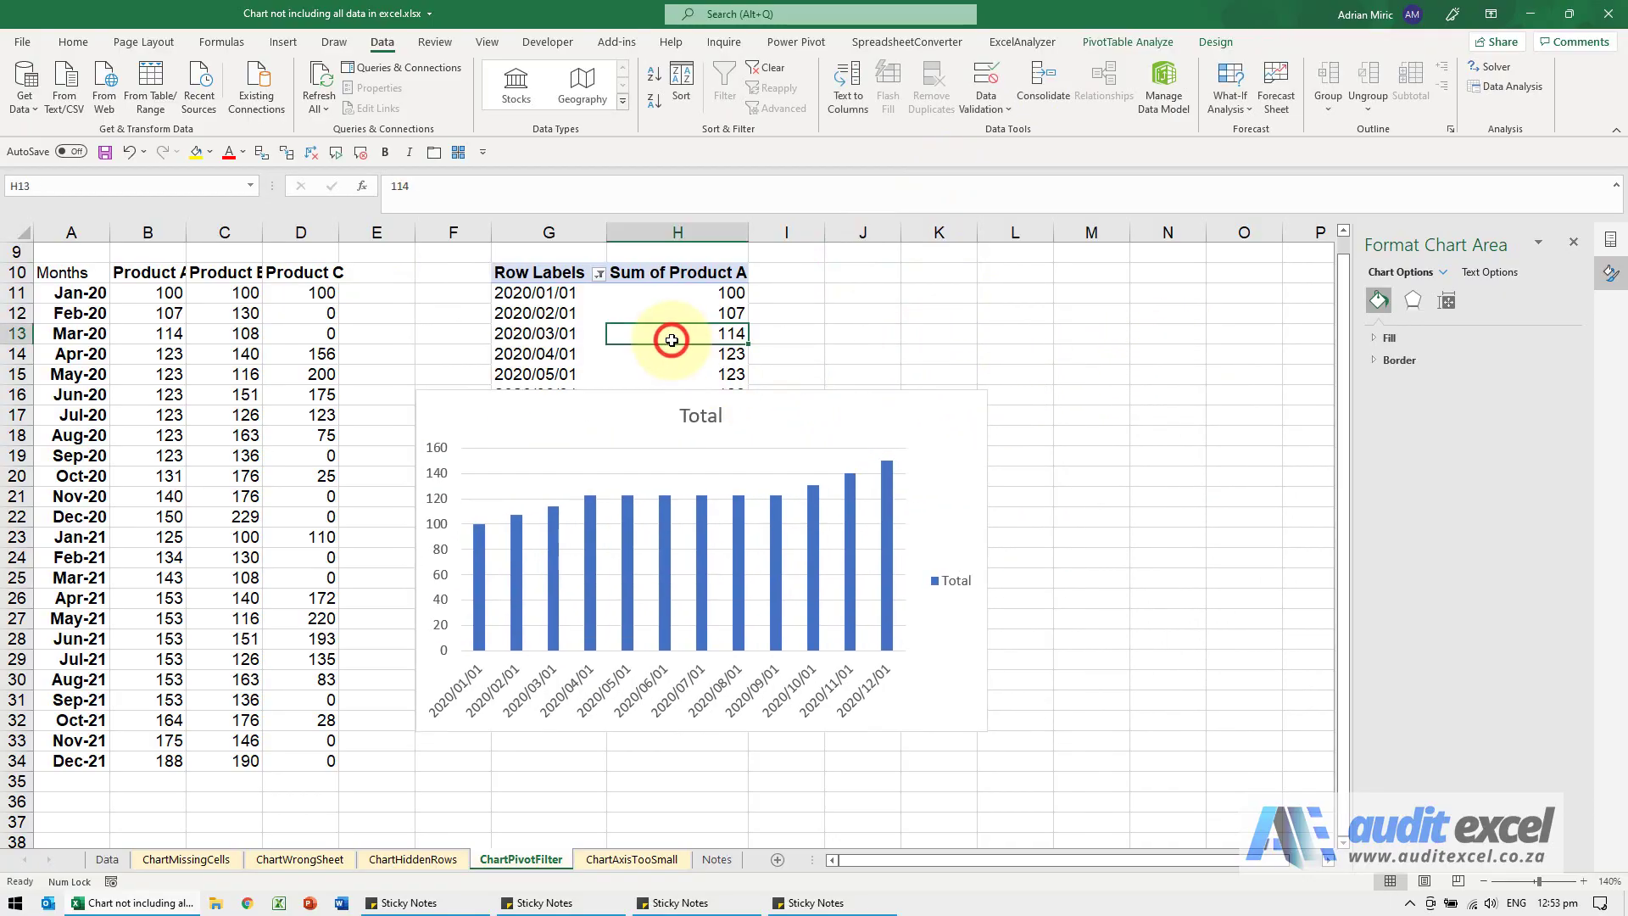
pyautogui.click(1607, 241)
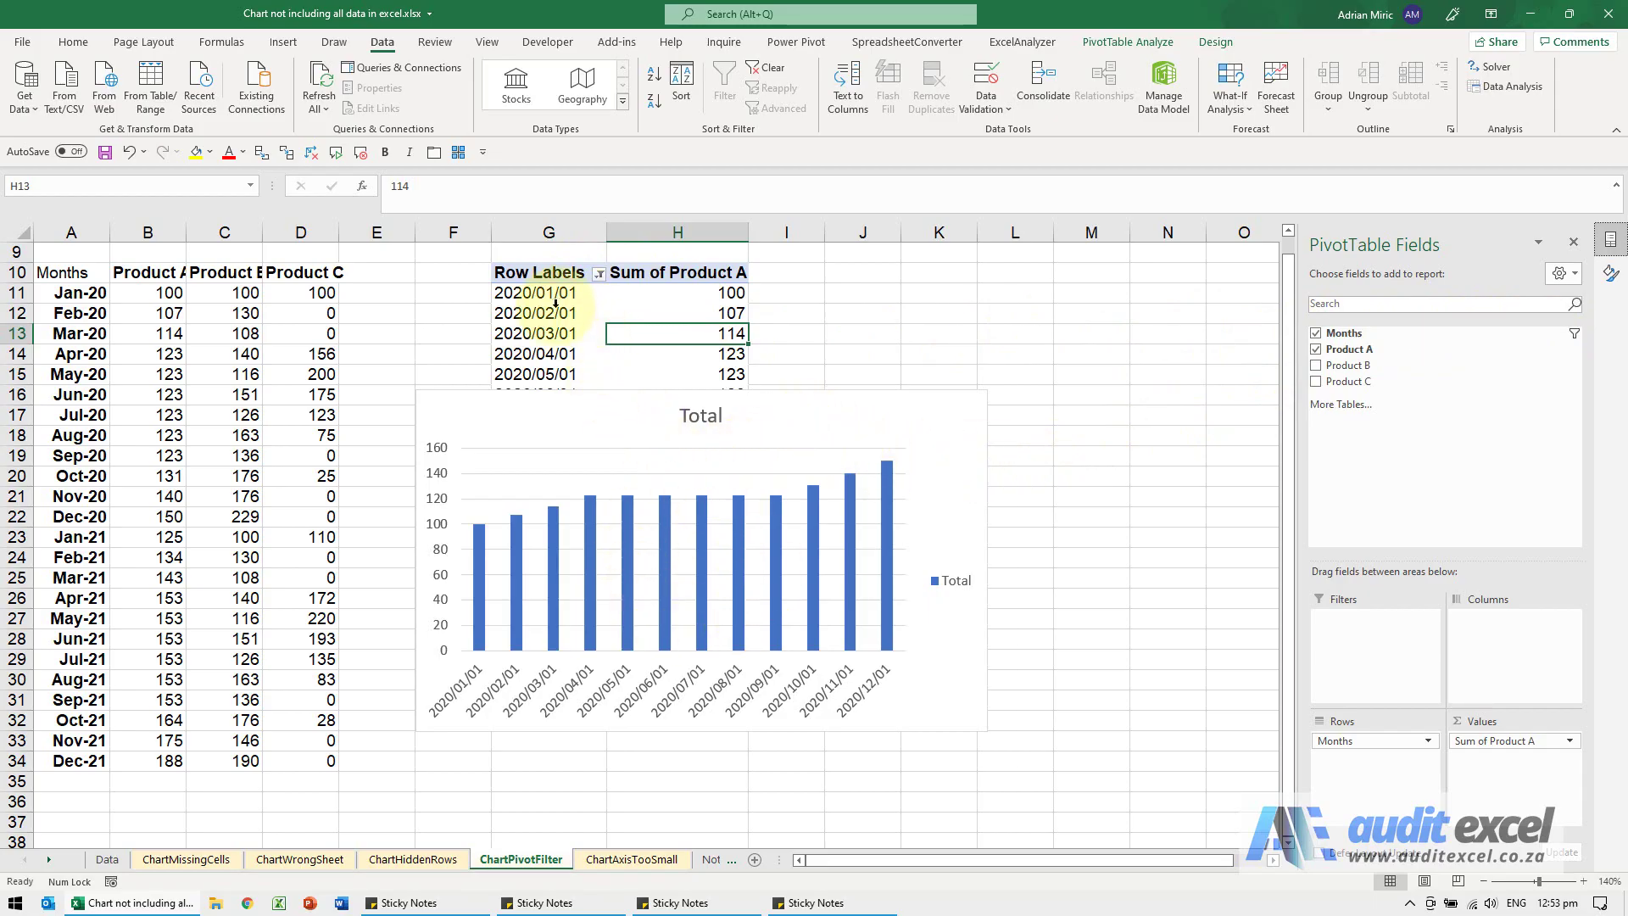
pyautogui.moveTo(591, 414); pyautogui.dragTo(833, 401)
# - Select all months in the Row Labels filter, showing 24 months with Grand Total 3327
pyautogui.click(600, 274)
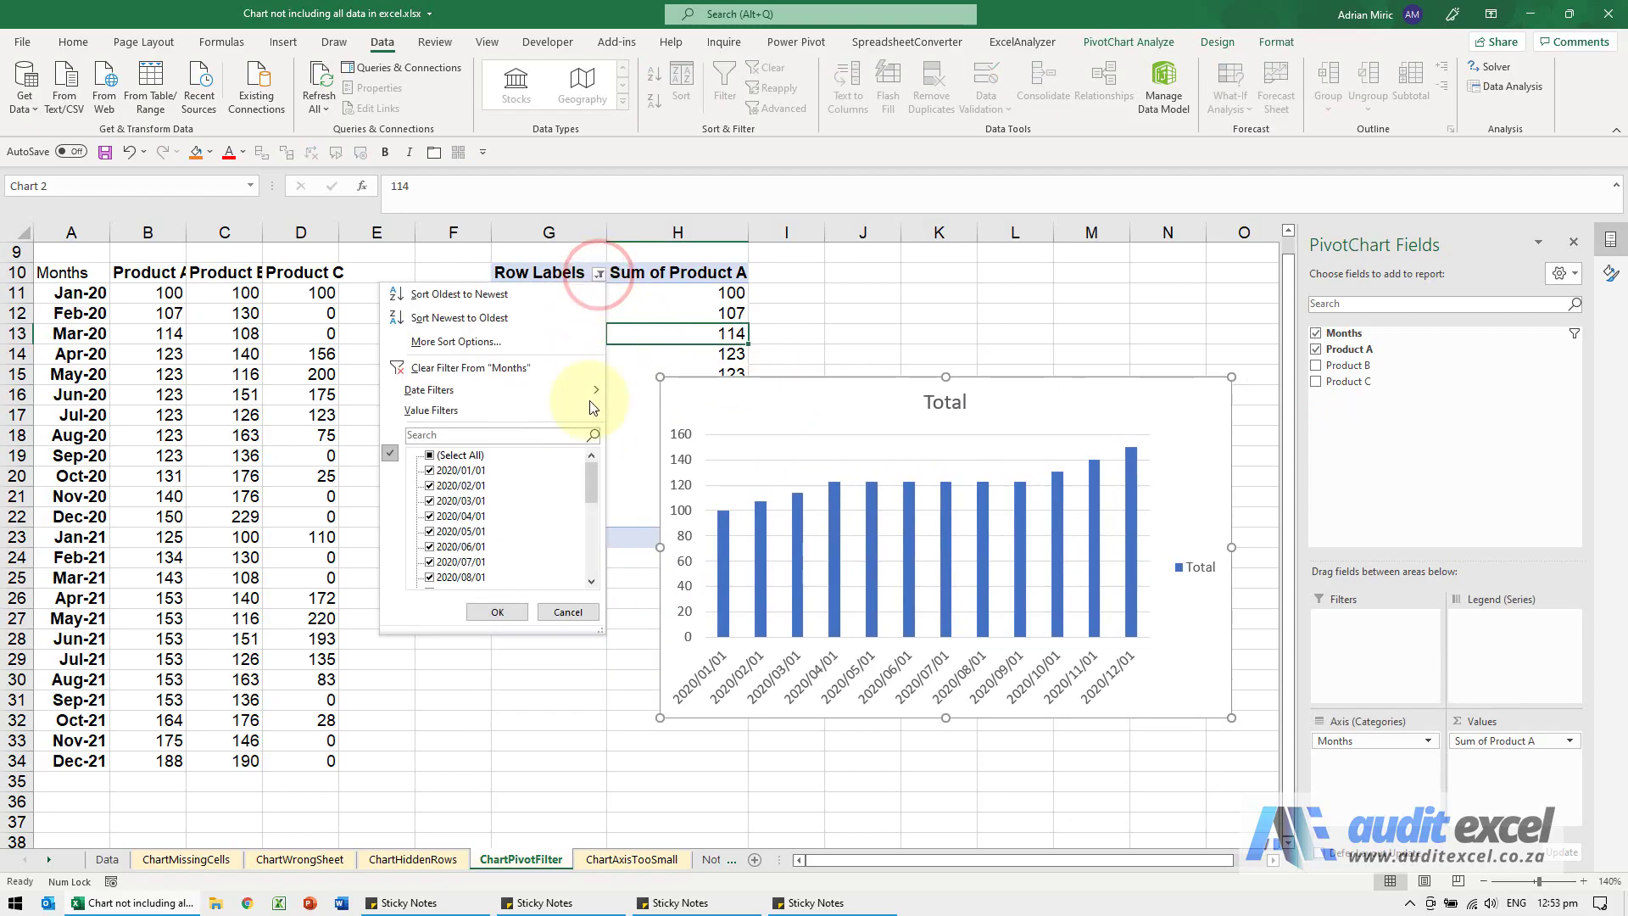
pyautogui.click(432, 456)
pyautogui.click(496, 611)
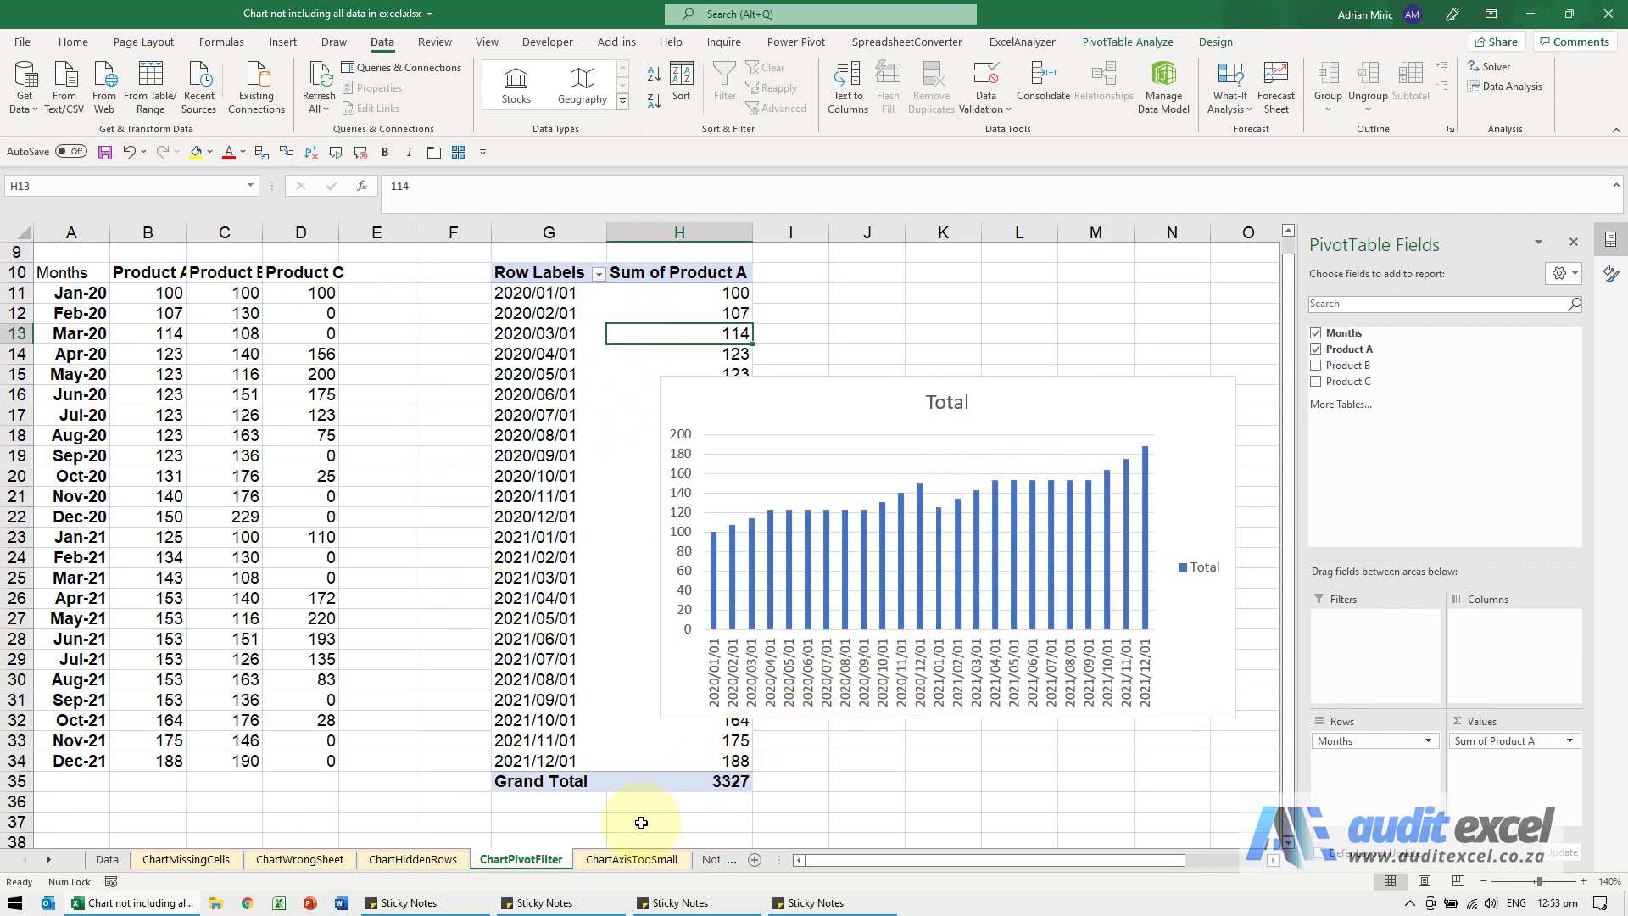
# - On ChartAxisTooSmall, reset the vertical axis Maximum bound to automatic so it spans 0–200
pyautogui.click(624, 859)
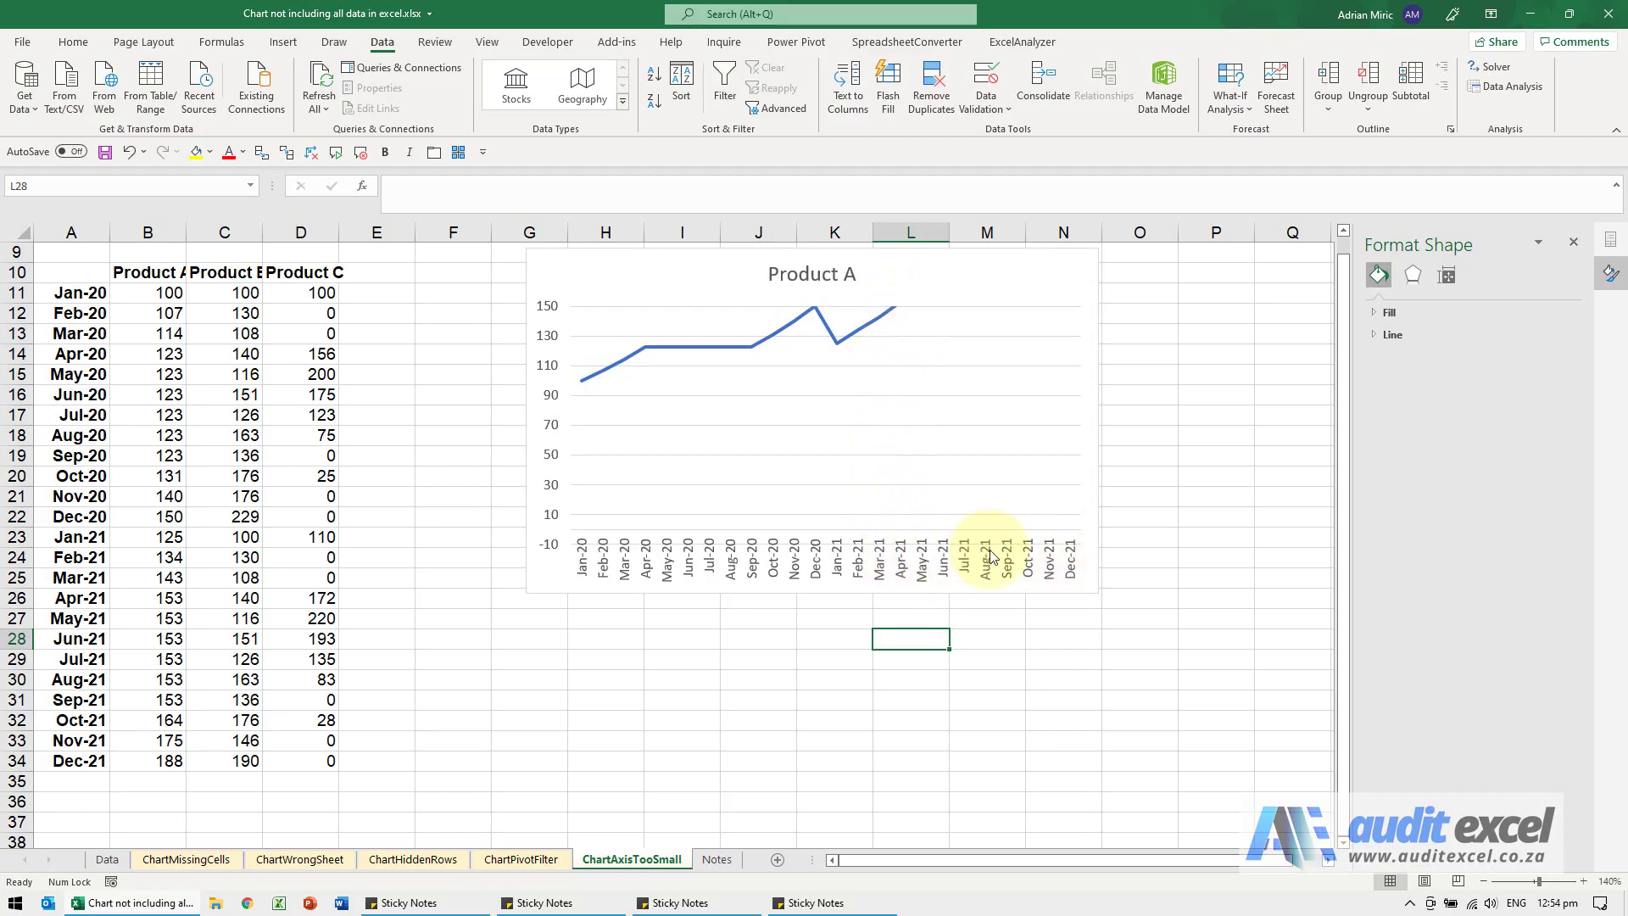
pyautogui.click(548, 374)
pyautogui.click(548, 374)
pyautogui.rightClick(548, 374)
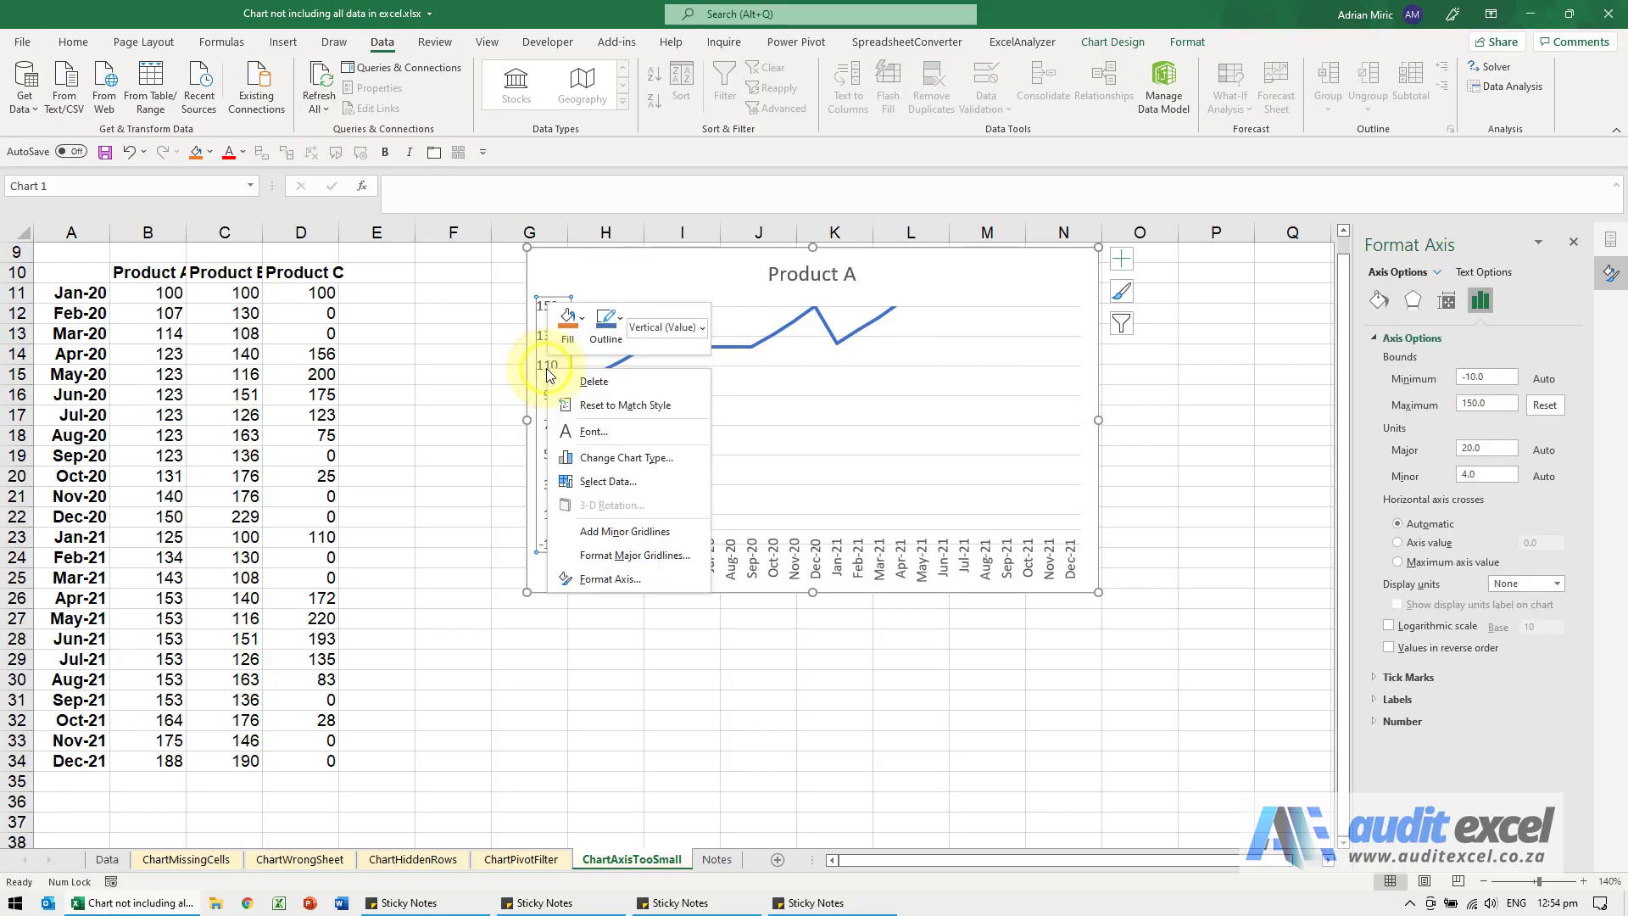
pyautogui.click(622, 577)
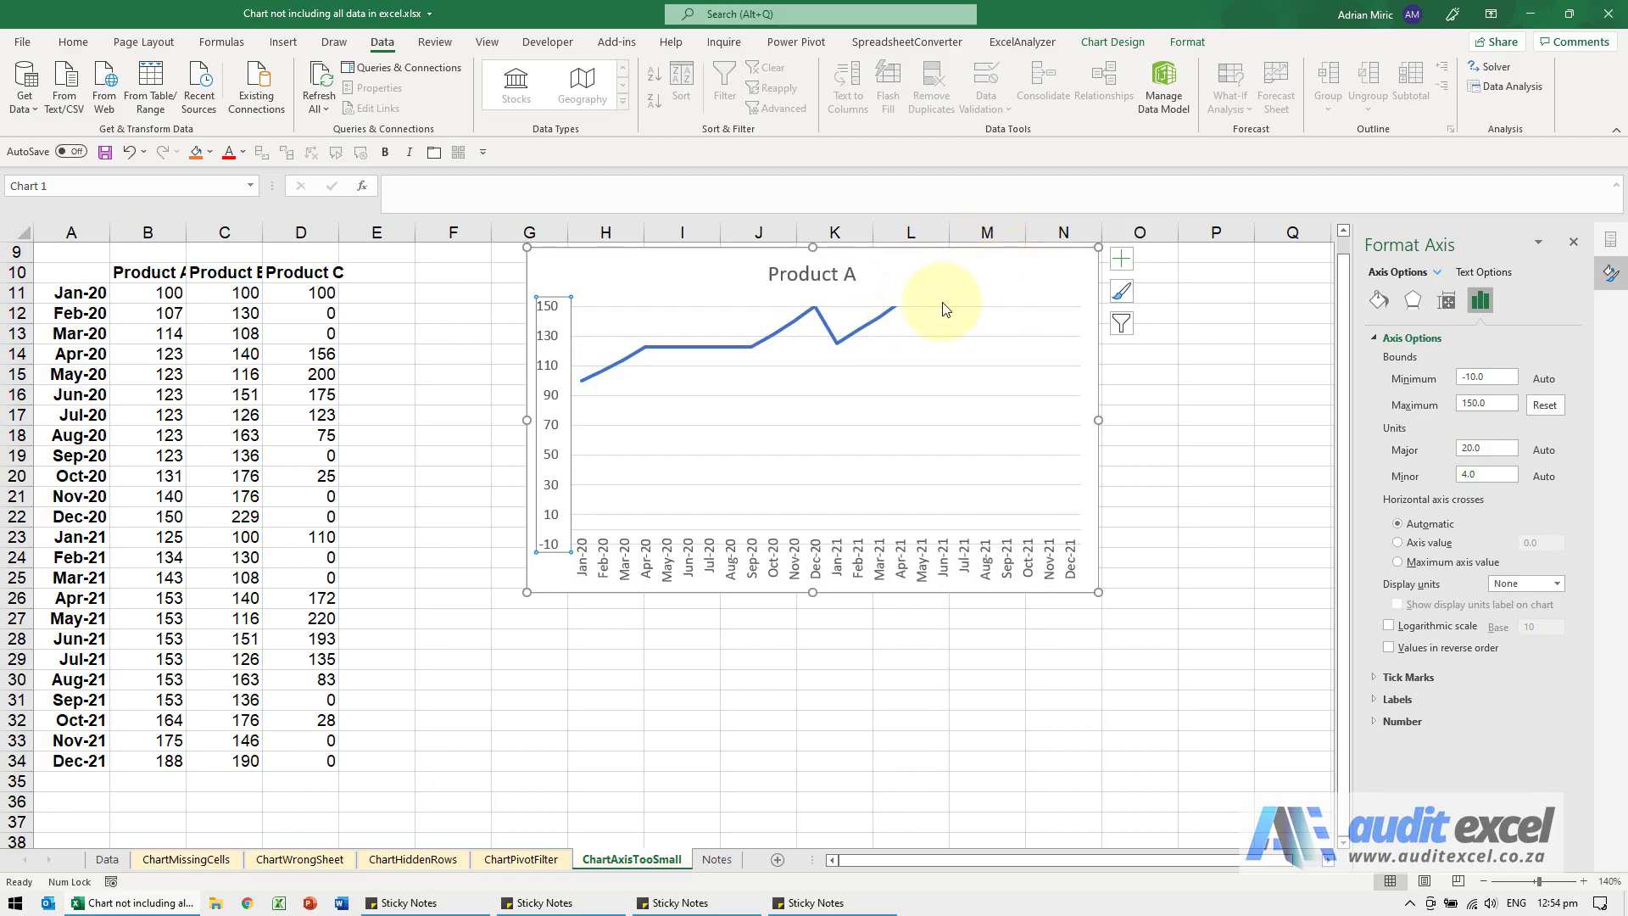
pyautogui.click(1544, 407)
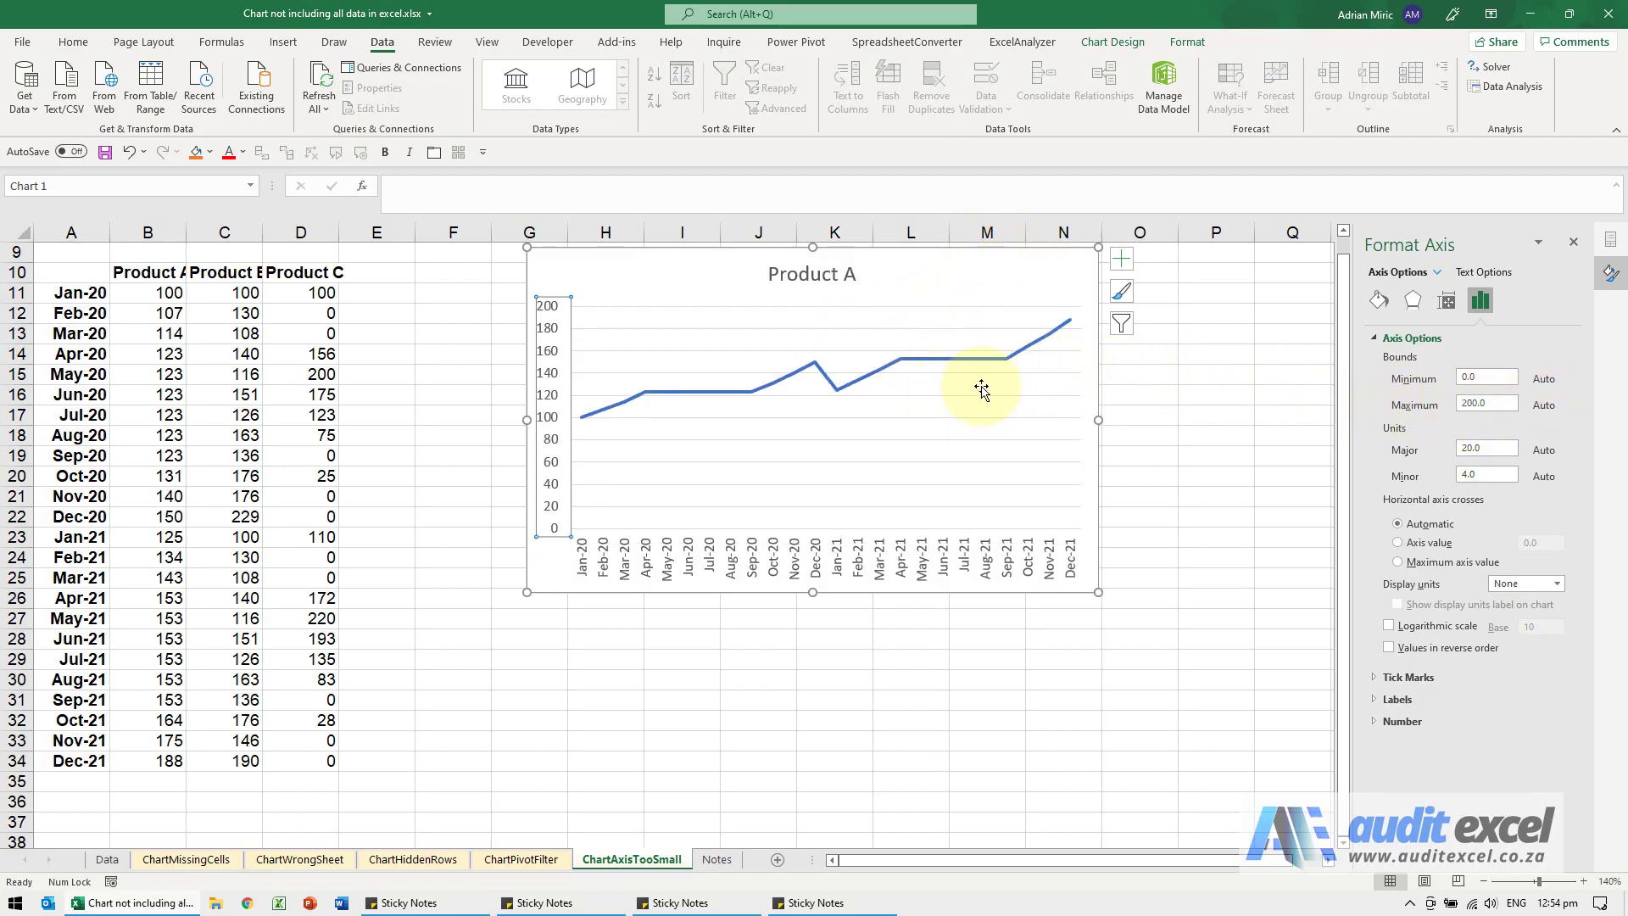